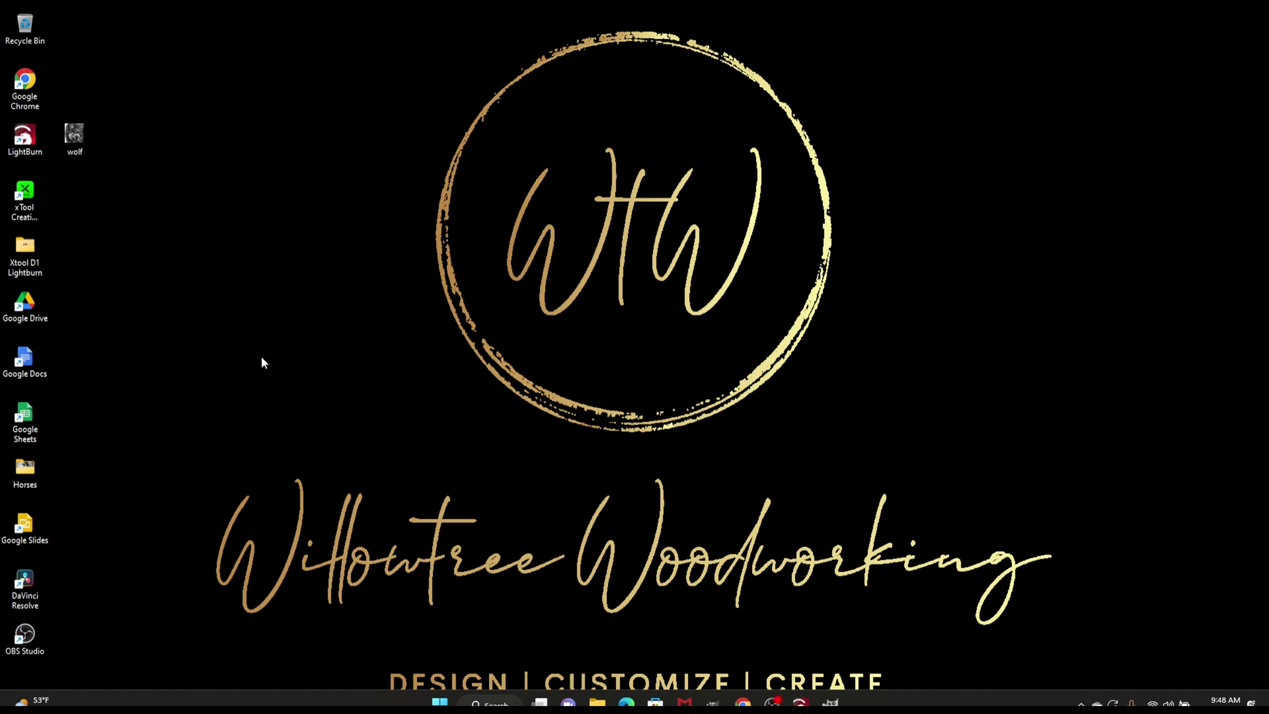
Step: Preview wolf.jpg from the desktop in Windows Photos, then minimize the viewer
{"action": "left_click", "coordinate": [79, 136]}
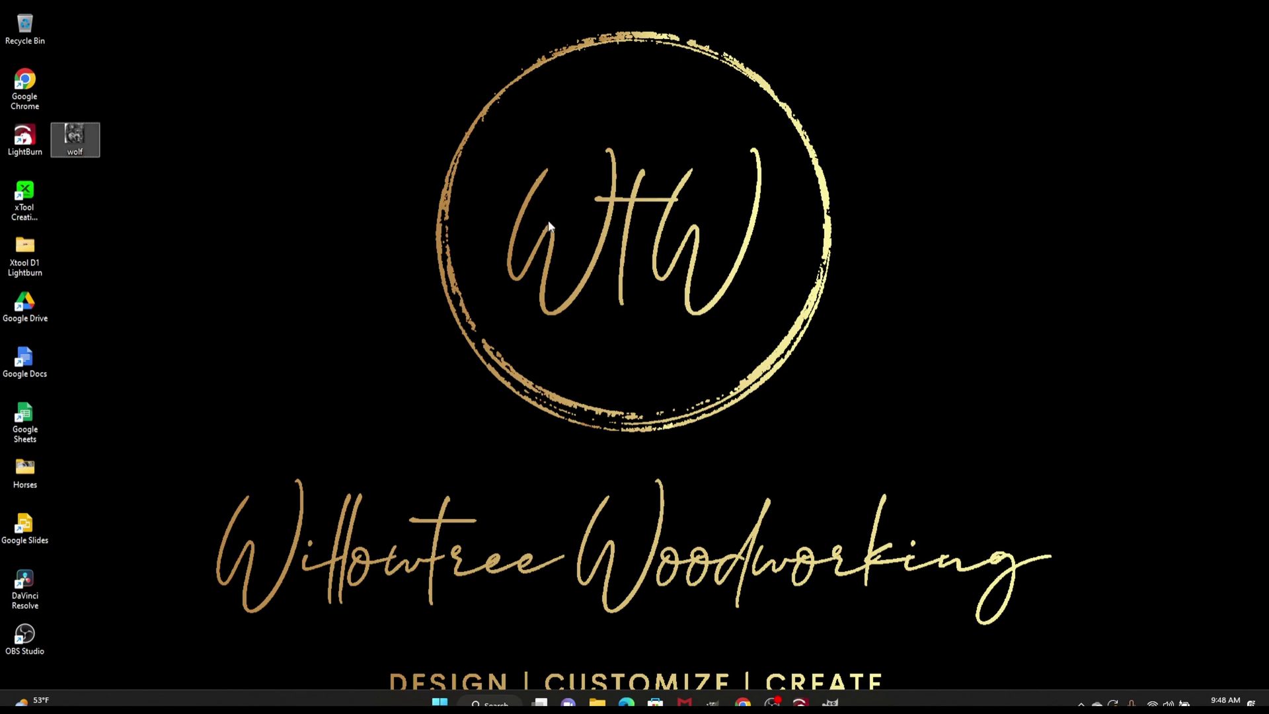
{"action": "double_click", "coordinate": [88, 138]}
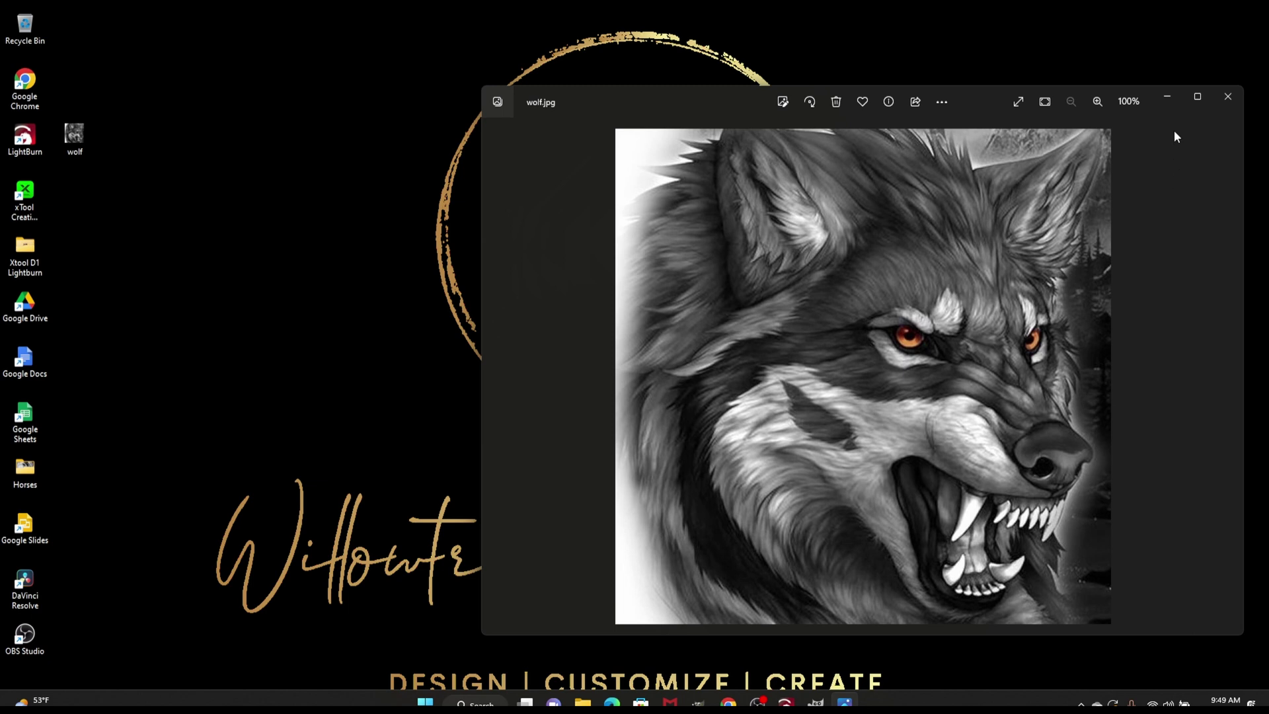
{"action": "left_click", "coordinate": [1168, 98]}
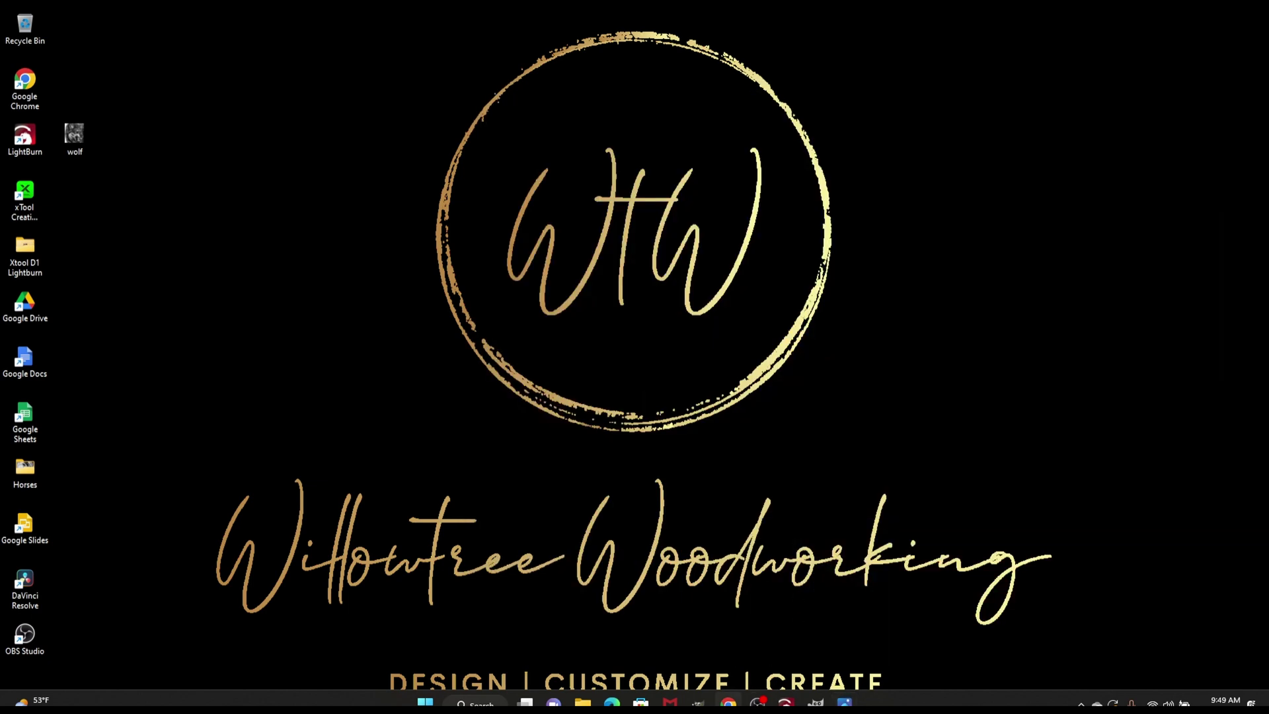
Step: Upload the wolf image from the Desktop into ImagR's editor in Chrome
{"action": "left_click", "coordinate": [728, 702]}
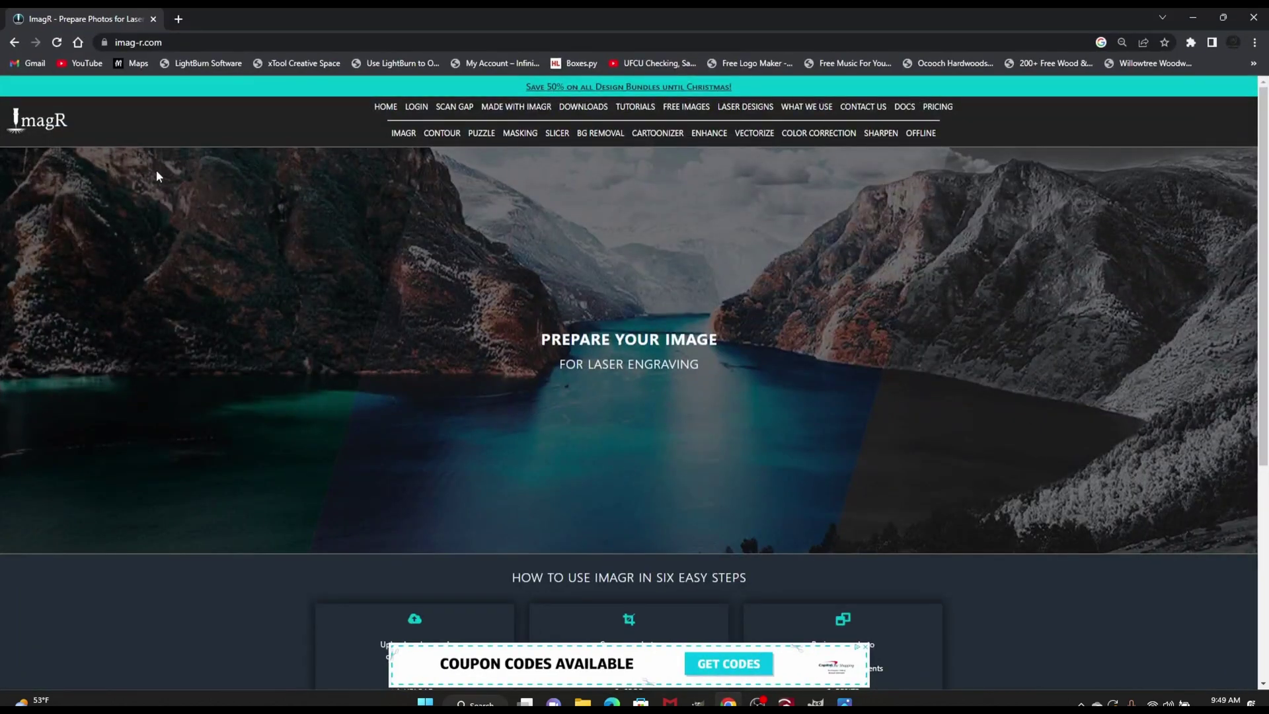
{"action": "scroll", "coordinate": [443, 320], "scroll_direction": "down", "scroll_amount": 4}
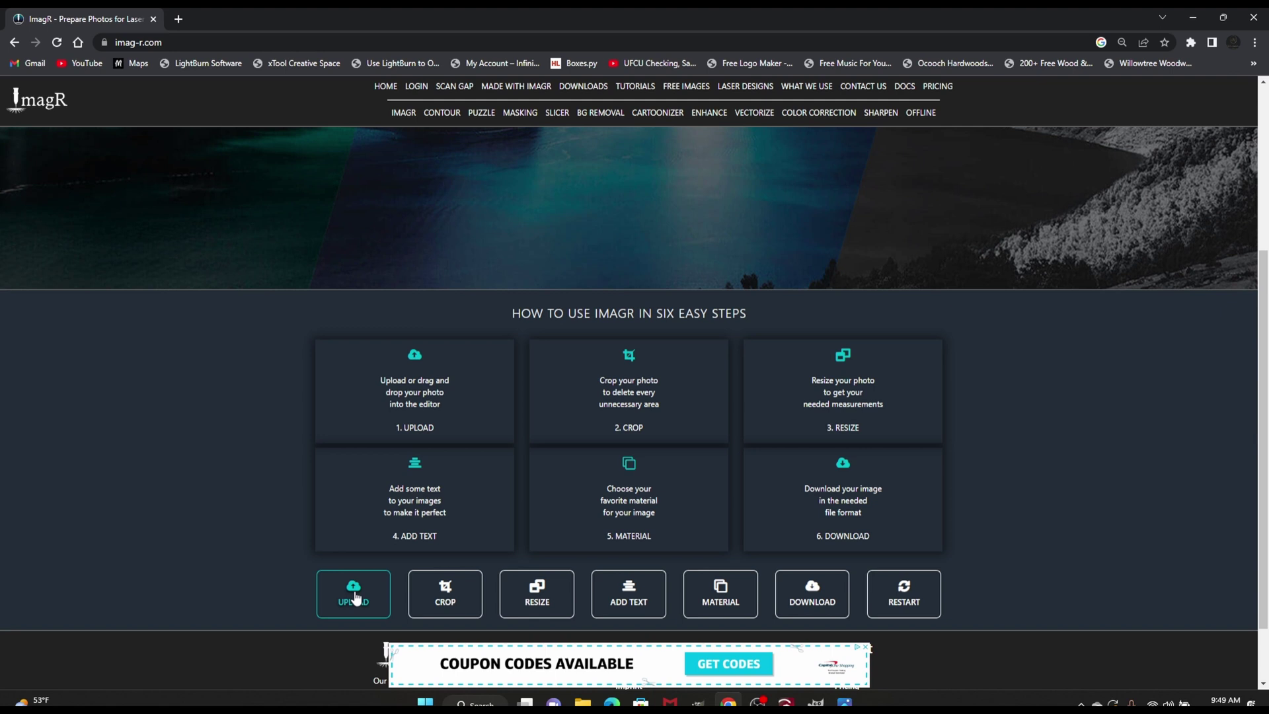
{"action": "left_click", "coordinate": [355, 597]}
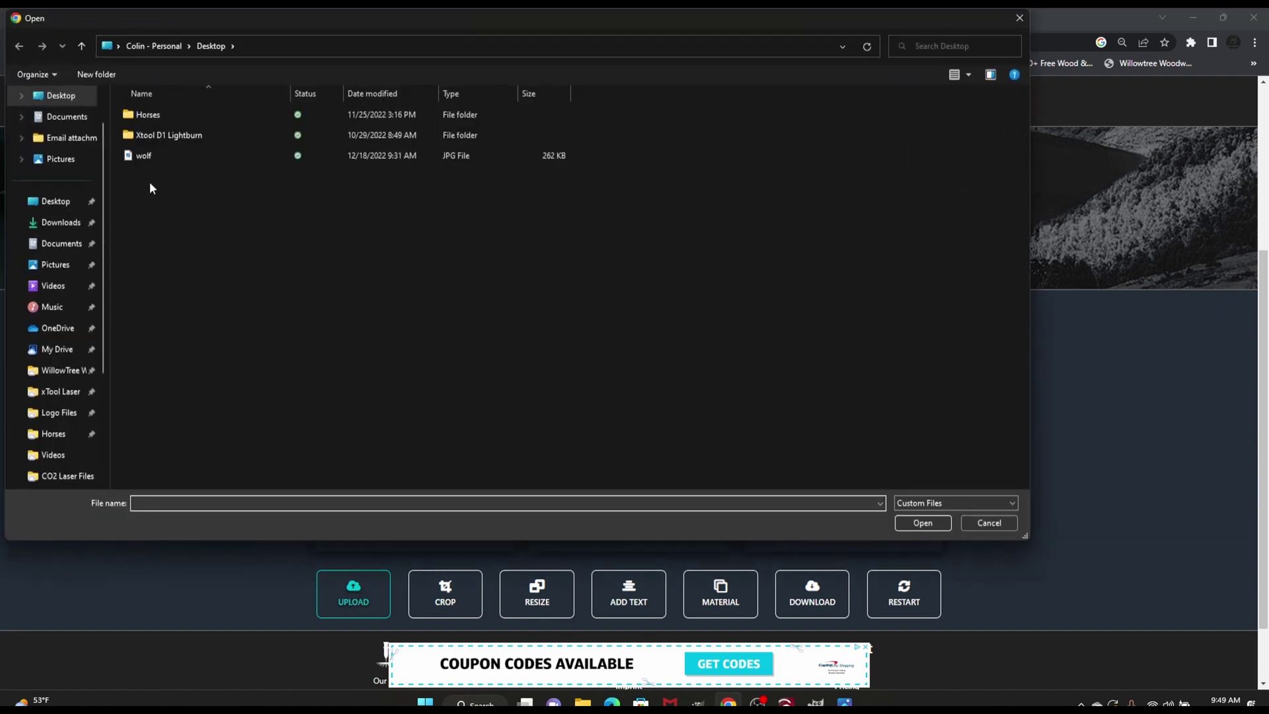
{"action": "left_click", "coordinate": [143, 156]}
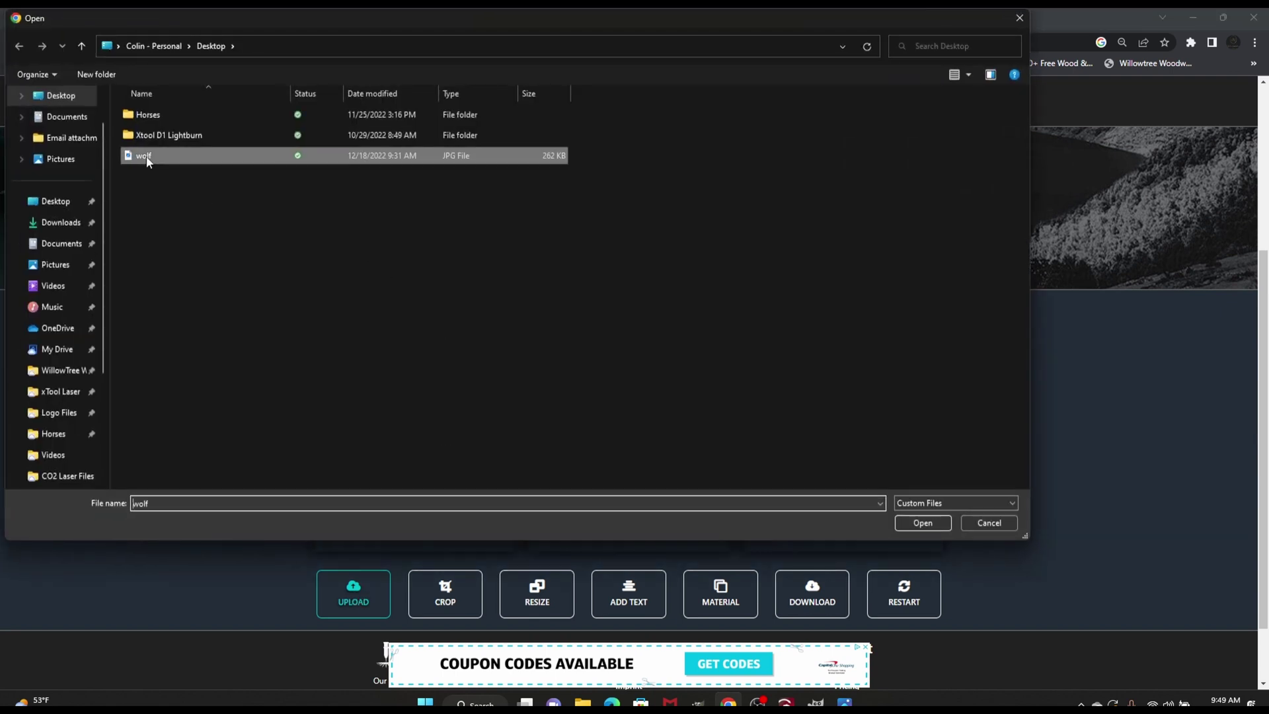
{"action": "left_click", "coordinate": [926, 521]}
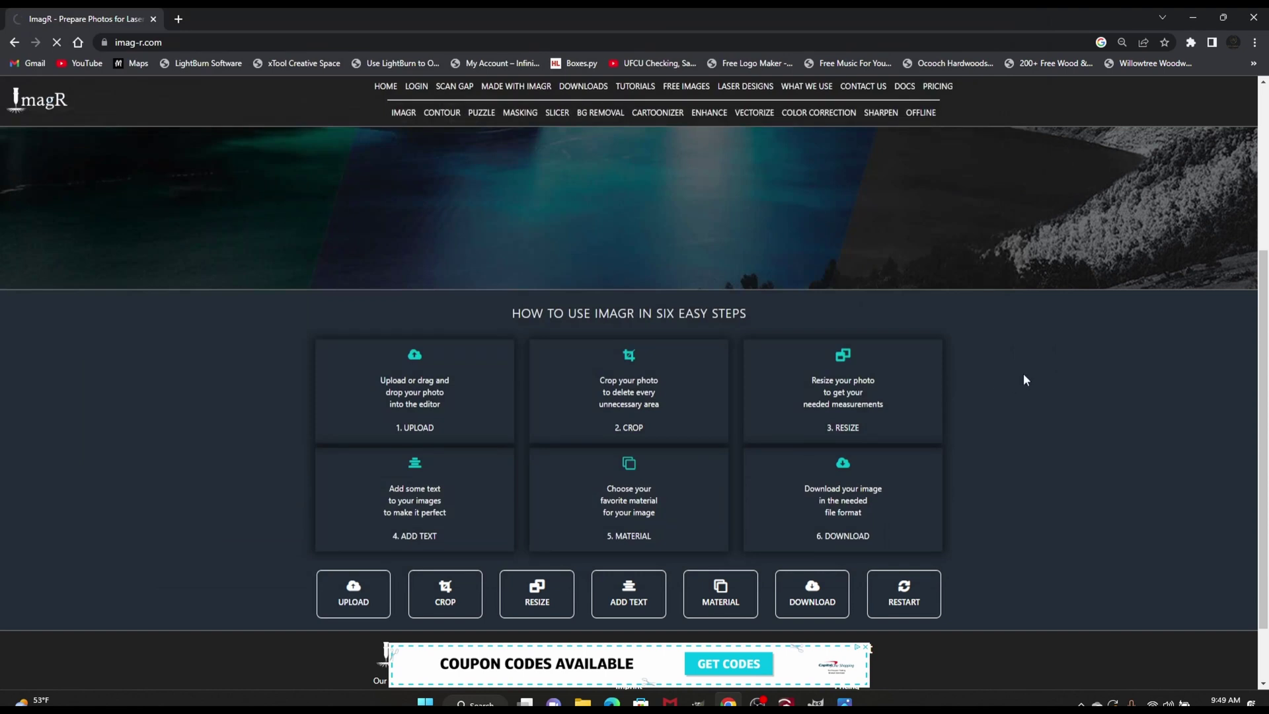
Step: Scroll down to the loaded wolf and open its Select Material dialog
{"action": "scroll", "coordinate": [1022, 376], "scroll_direction": "down", "scroll_amount": 1}
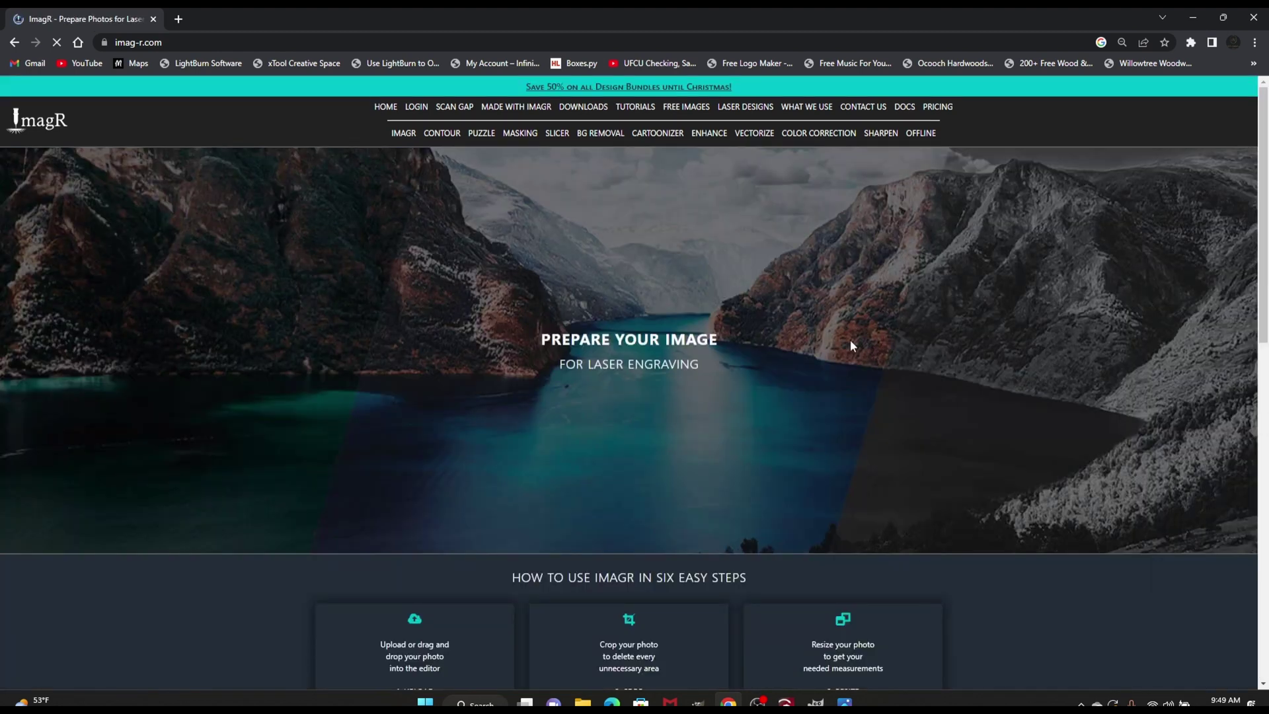
{"action": "scroll", "coordinate": [851, 345], "scroll_direction": "down", "scroll_amount": 3}
{"action": "scroll", "coordinate": [1088, 349], "scroll_direction": "down", "scroll_amount": 9}
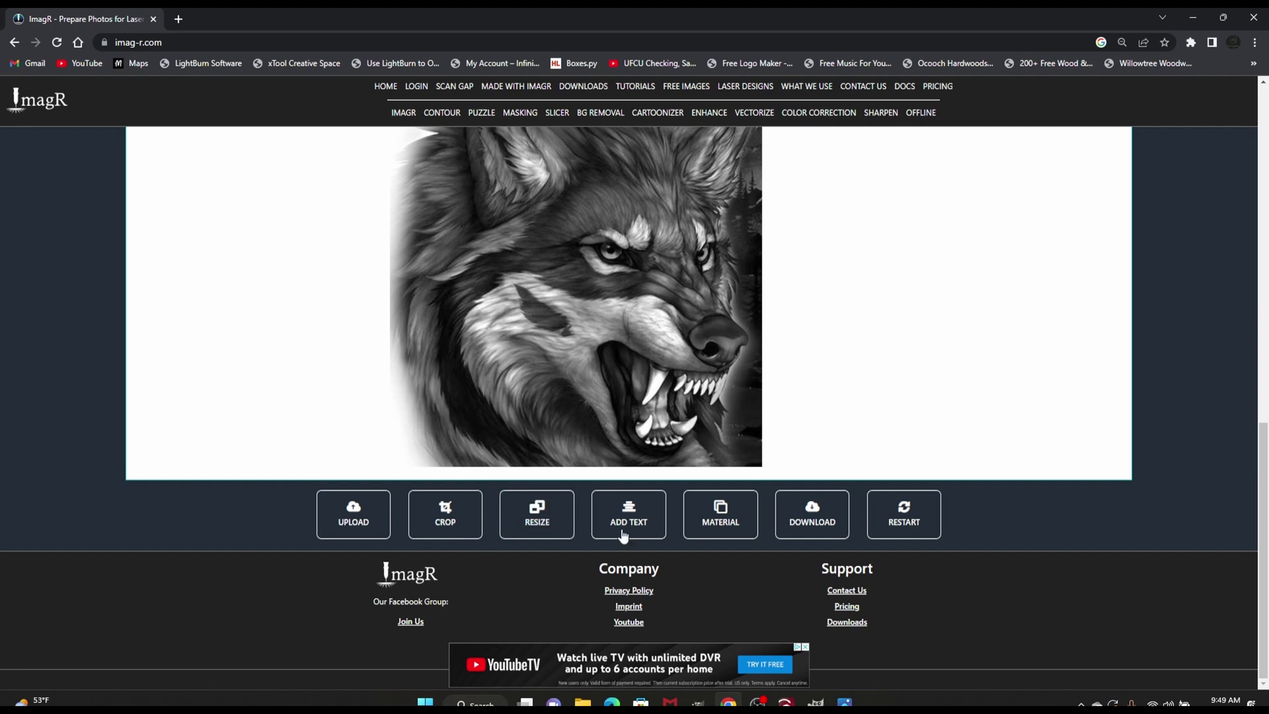
{"action": "left_click", "coordinate": [724, 519]}
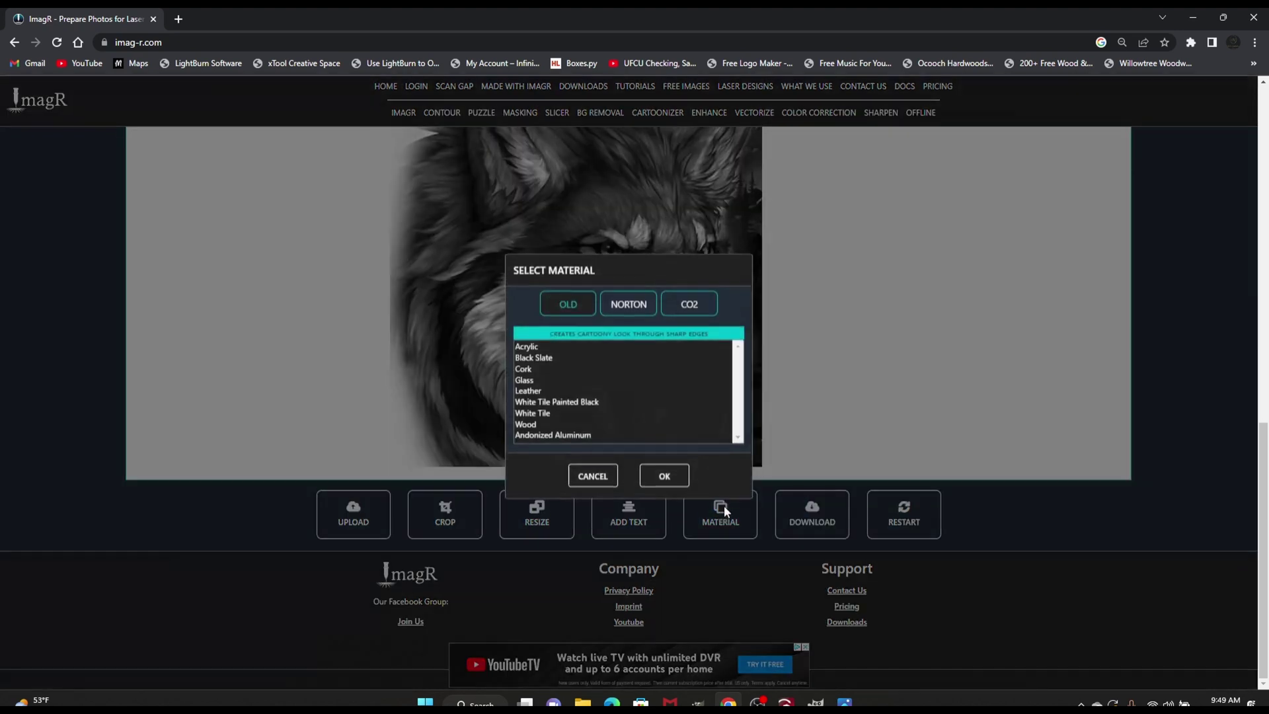
Step: Apply the Norton White Tile Painted Black material to the wolf and open its download options
{"action": "left_click", "coordinate": [627, 314]}
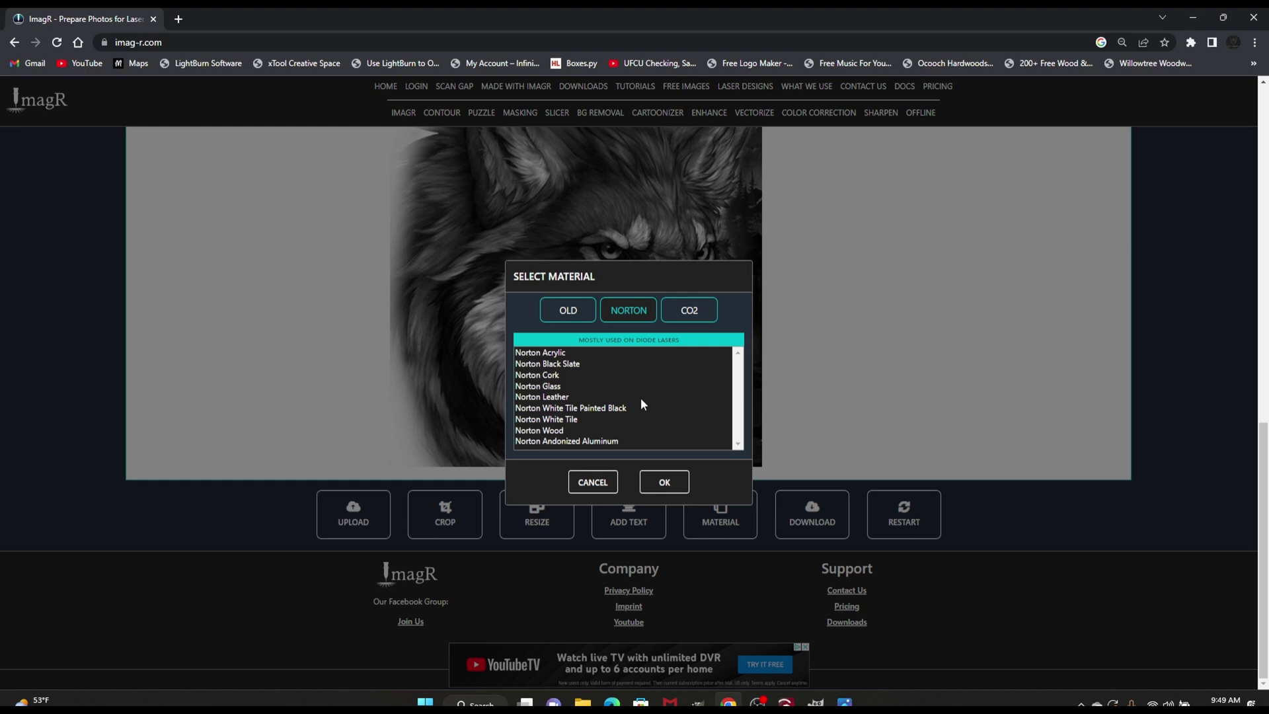
{"action": "left_click", "coordinate": [589, 408]}
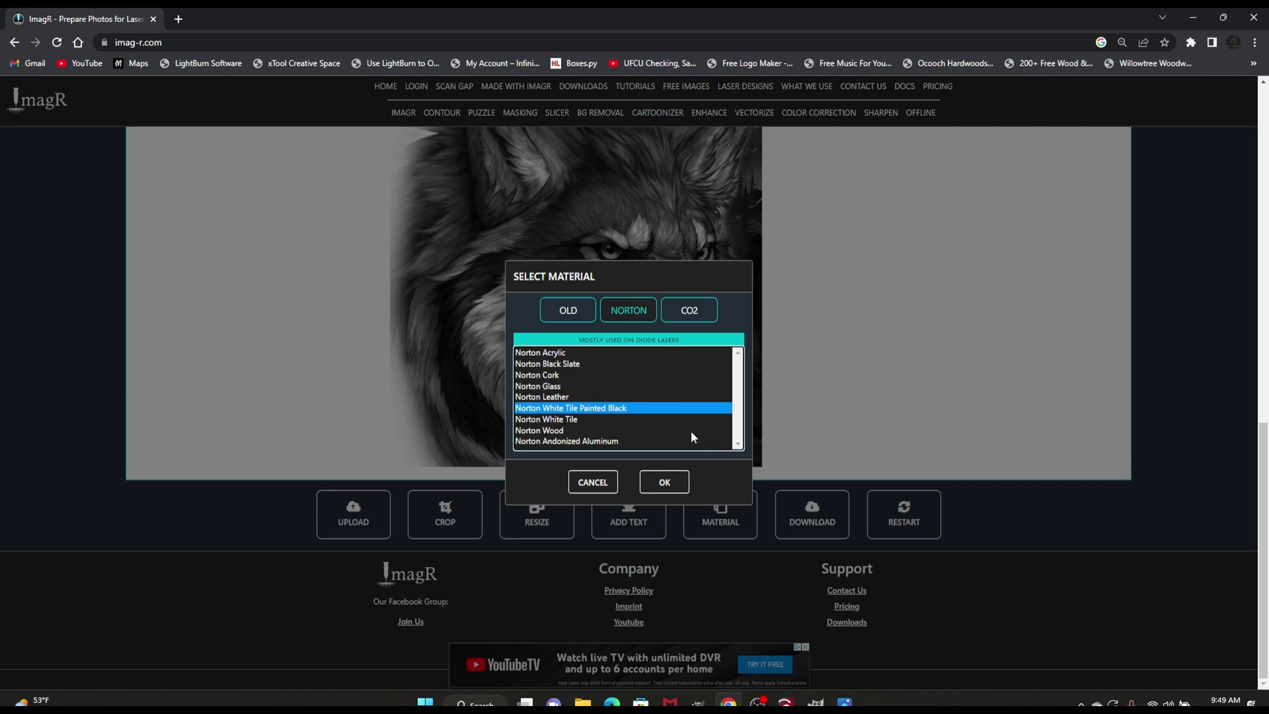
{"action": "left_click", "coordinate": [665, 484]}
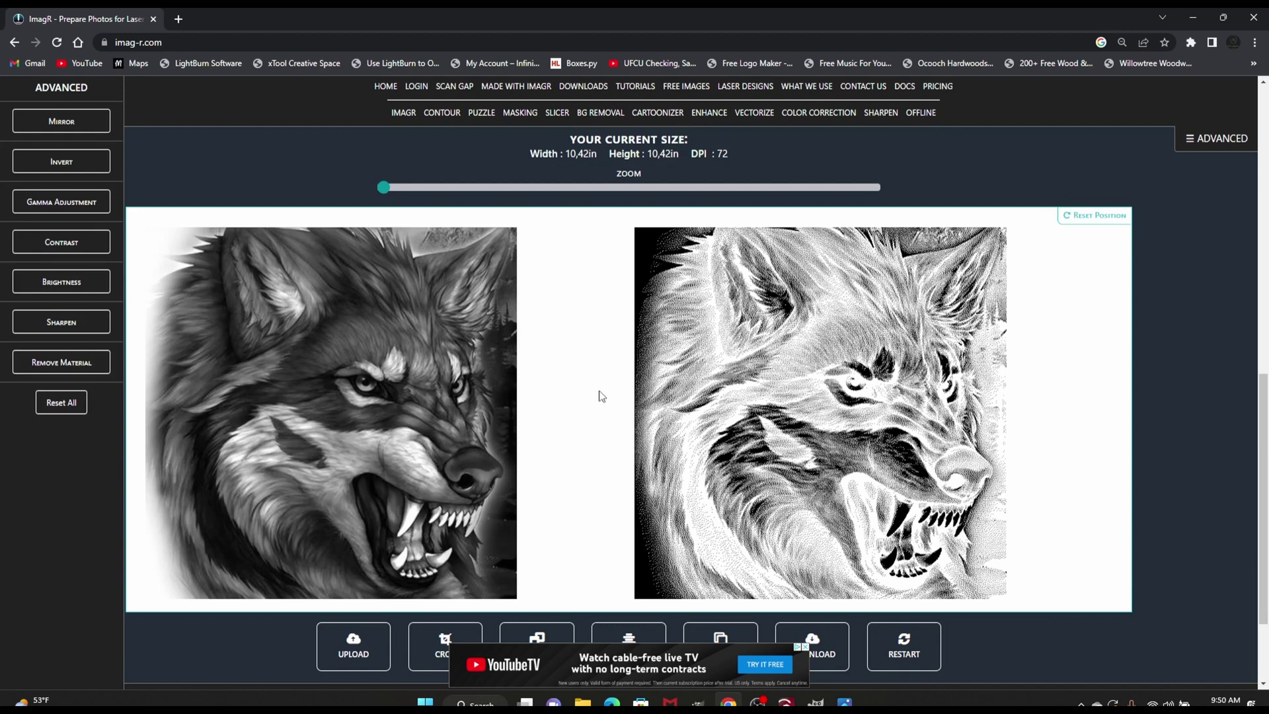
{"action": "scroll", "coordinate": [598, 396], "scroll_direction": "down", "scroll_amount": 2}
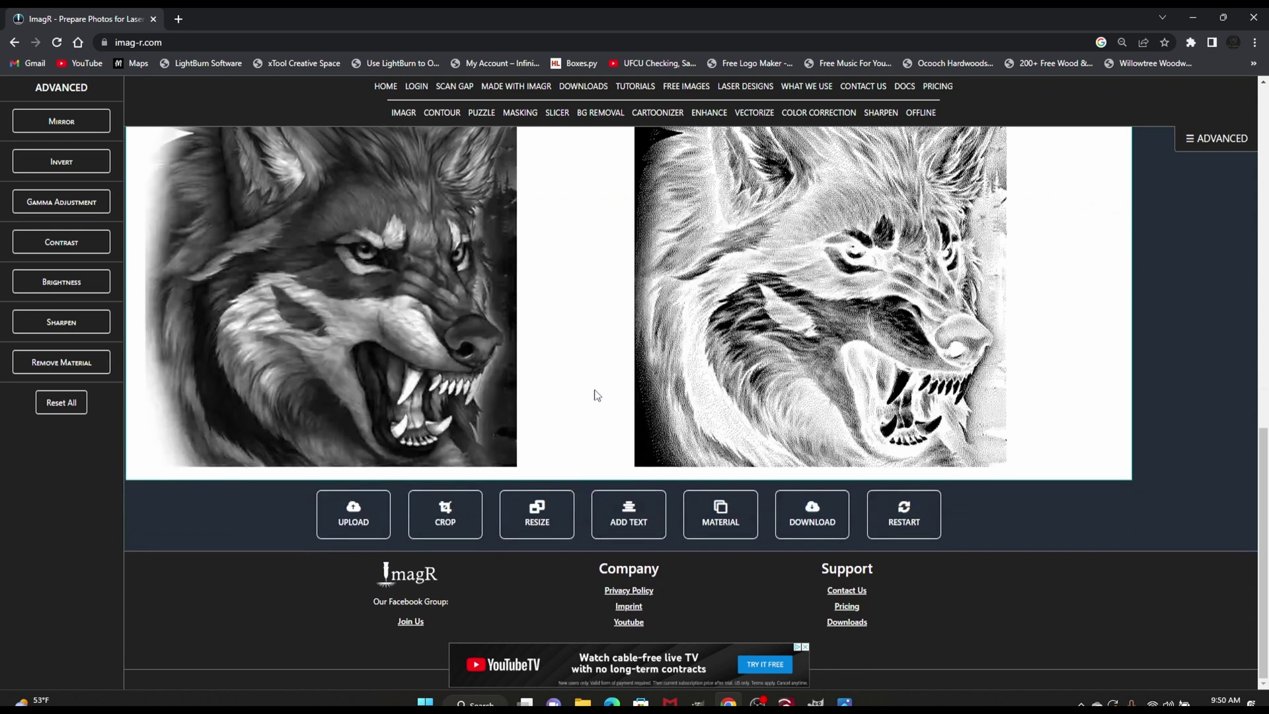
{"action": "left_click", "coordinate": [822, 522]}
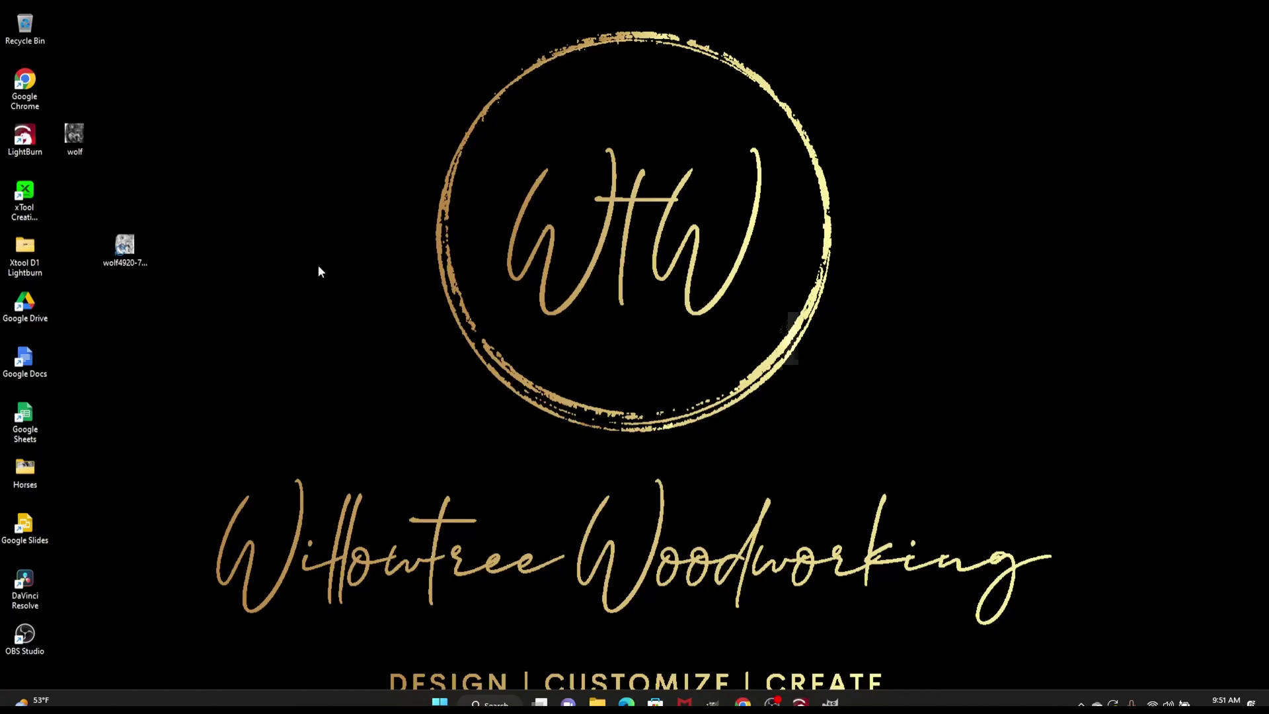
Step: Rename the downloaded wolf file on the desktop to imgr-wolf
{"action": "left_click", "coordinate": [130, 258]}
{"action": "left_click", "coordinate": [134, 273]}
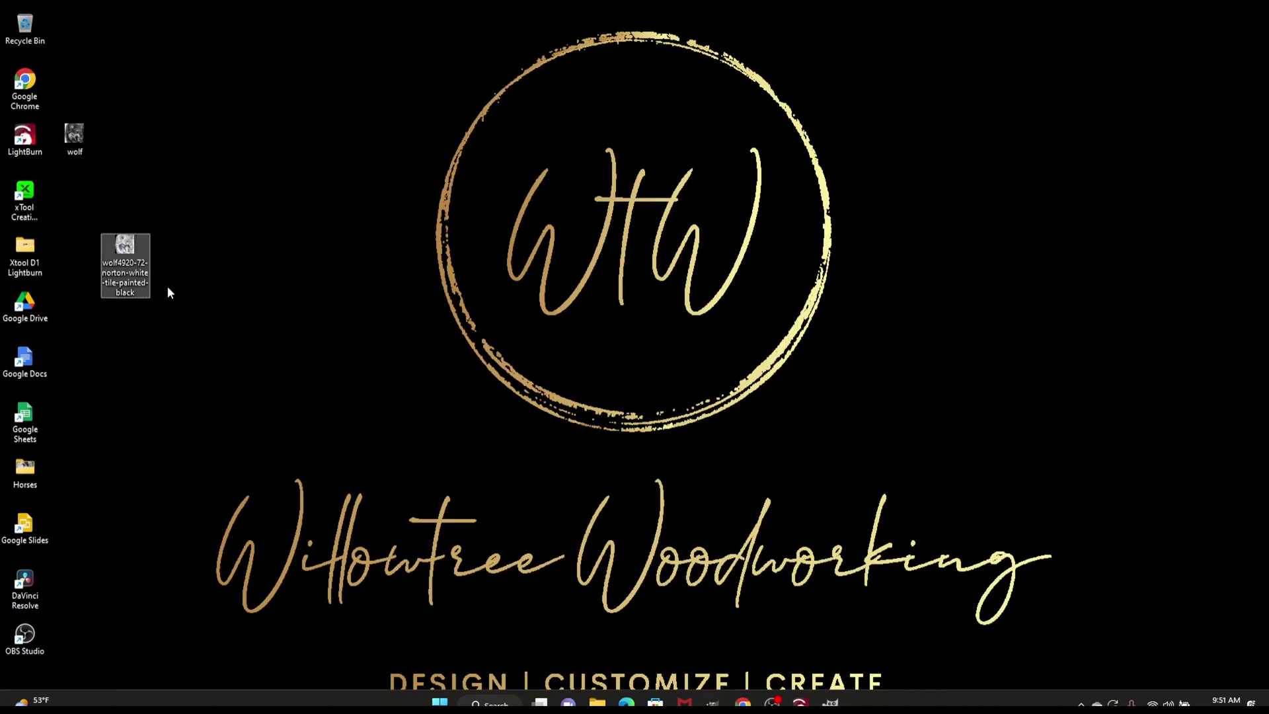
{"action": "type", "text": "img"}
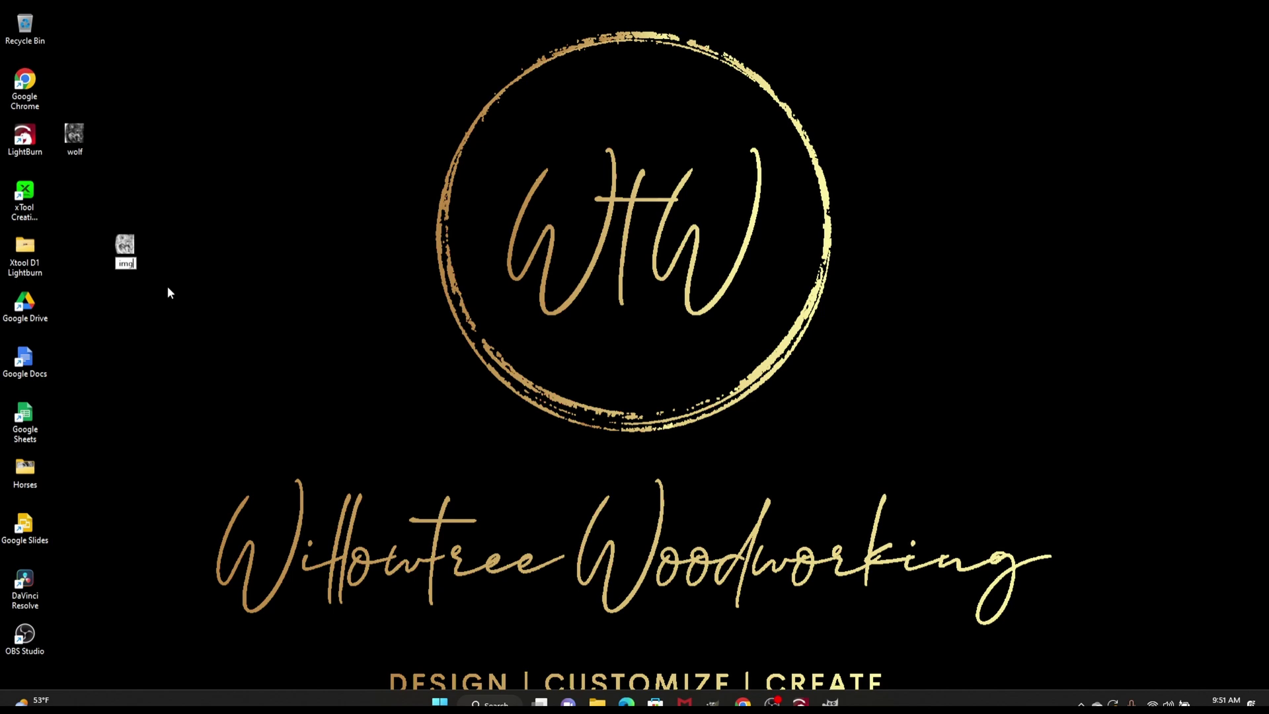
{"action": "type", "text": "r-wold"}
{"action": "key", "text": "BackSpace"}
{"action": "type", "text": "f"}
{"action": "key", "text": "Return"}
{"action": "left_click", "coordinate": [224, 272]}
Step: Move imgr-wolf beside the Google Chrome shortcut and bring GIMP back up
{"action": "left_click_drag", "start_coordinate": [139, 260], "coordinate": [98, 68]}
{"action": "left_click", "coordinate": [780, 383]}
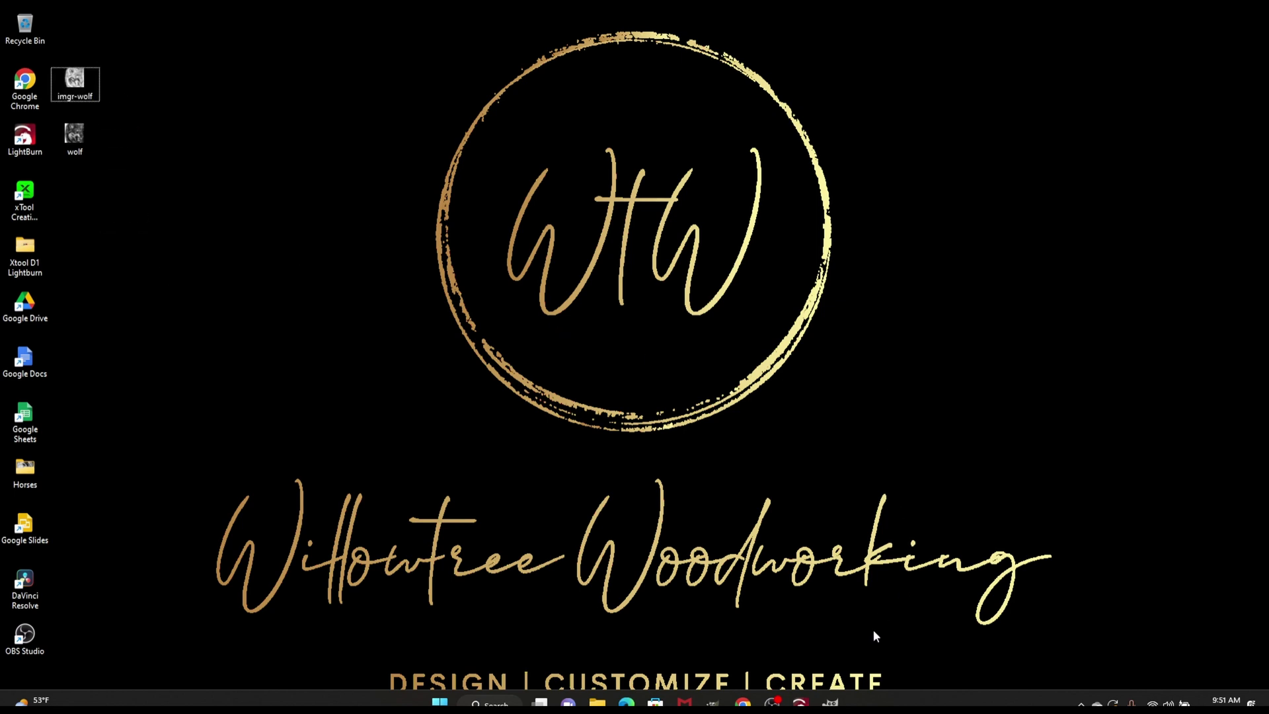
{"action": "left_click", "coordinate": [837, 700]}
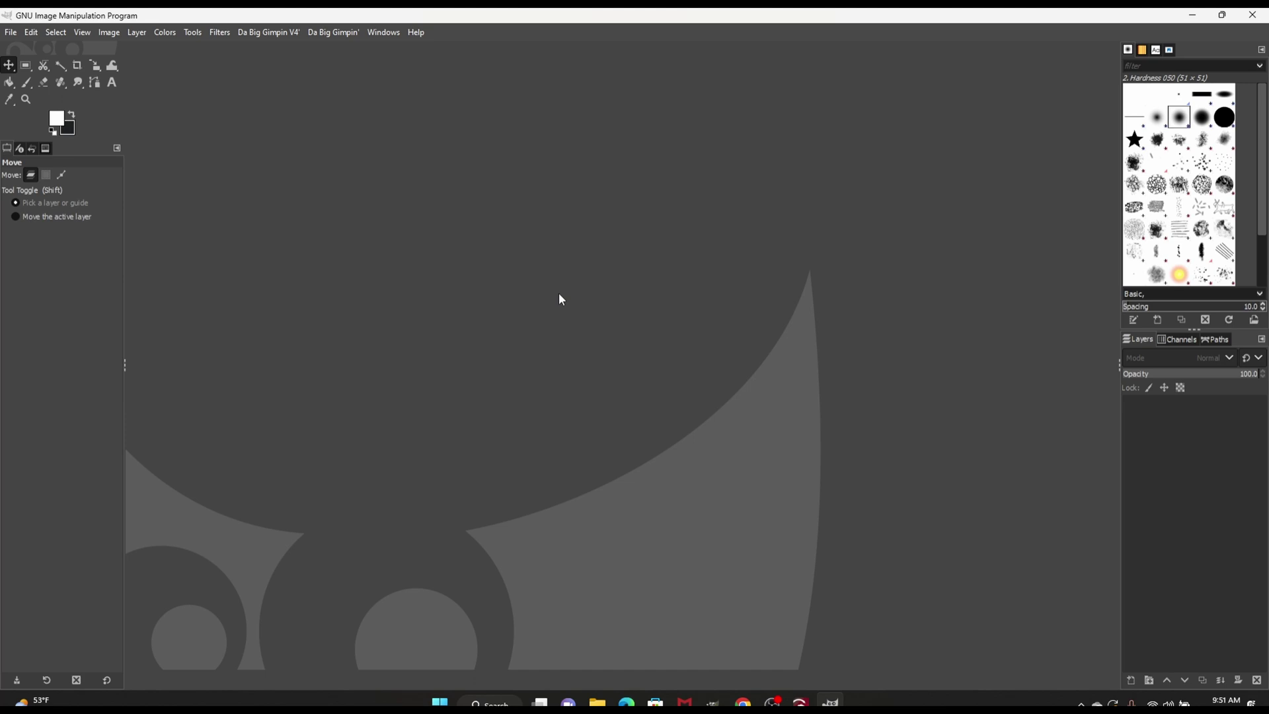
Step: Open the original wolf.jpg from the Desktop in GIMP
{"action": "left_click", "coordinate": [11, 33]}
{"action": "left_click", "coordinate": [20, 82]}
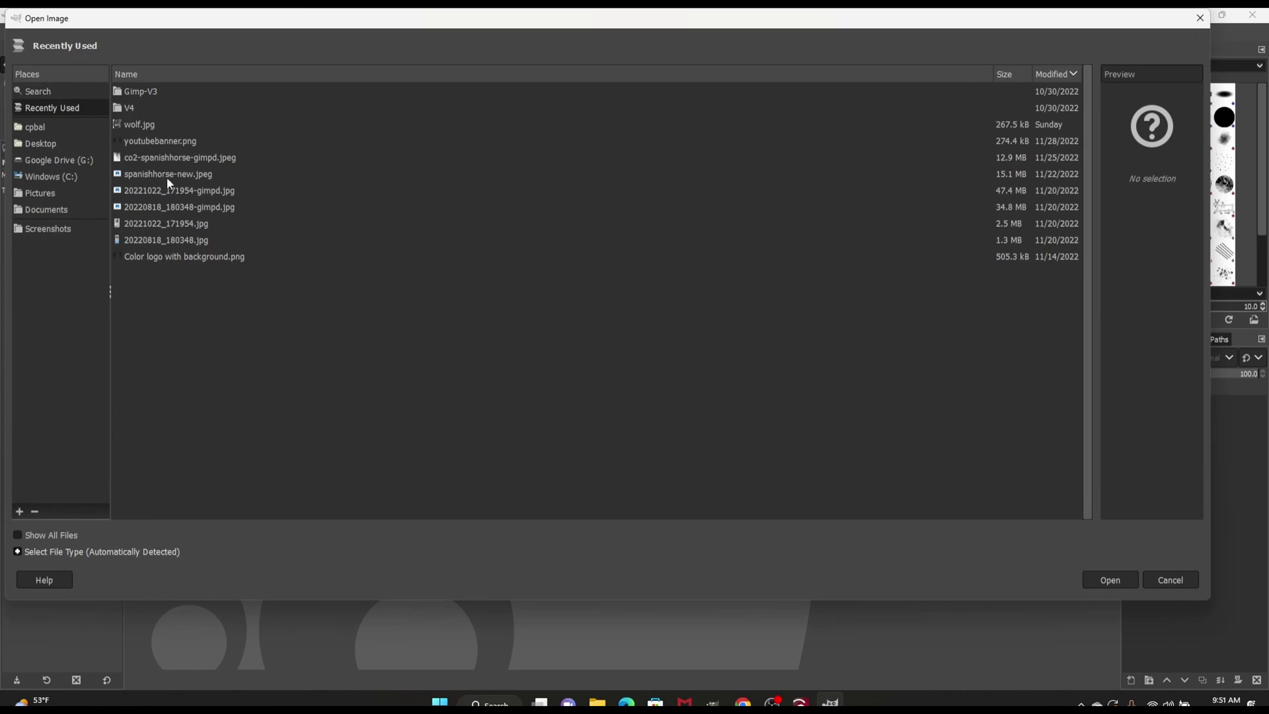
{"action": "left_click", "coordinate": [56, 143]}
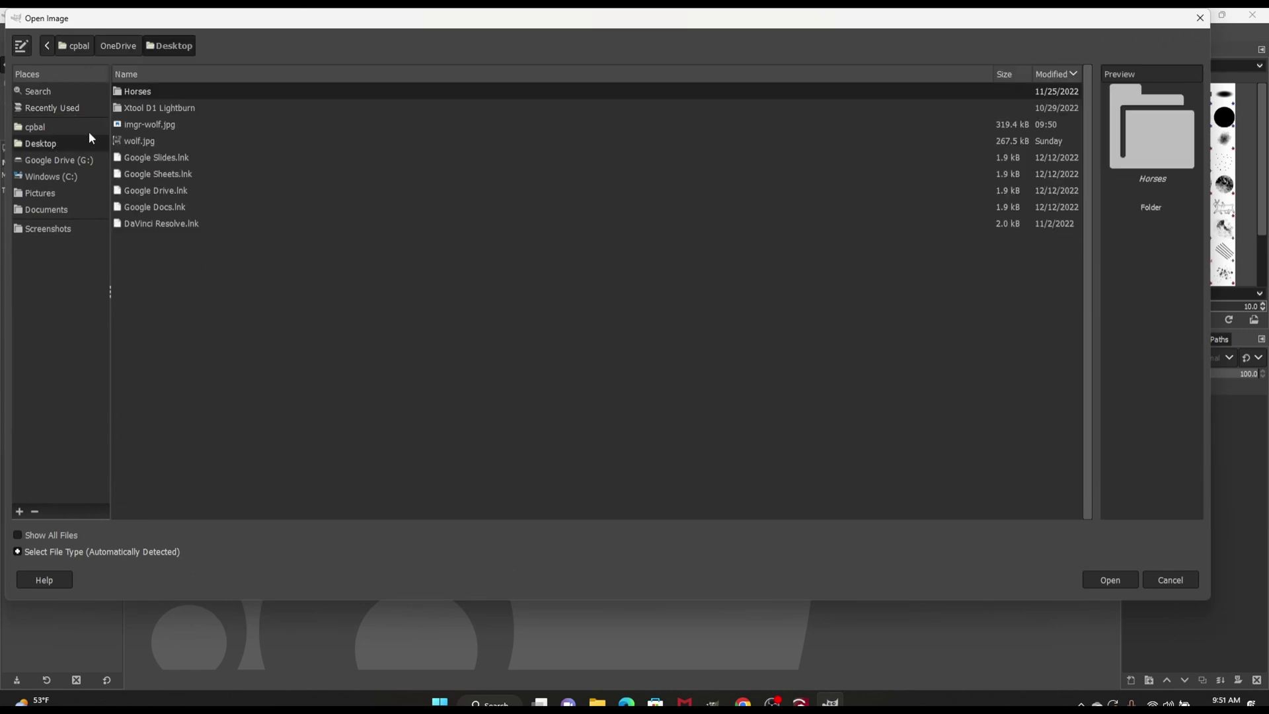
{"action": "left_click", "coordinate": [146, 142]}
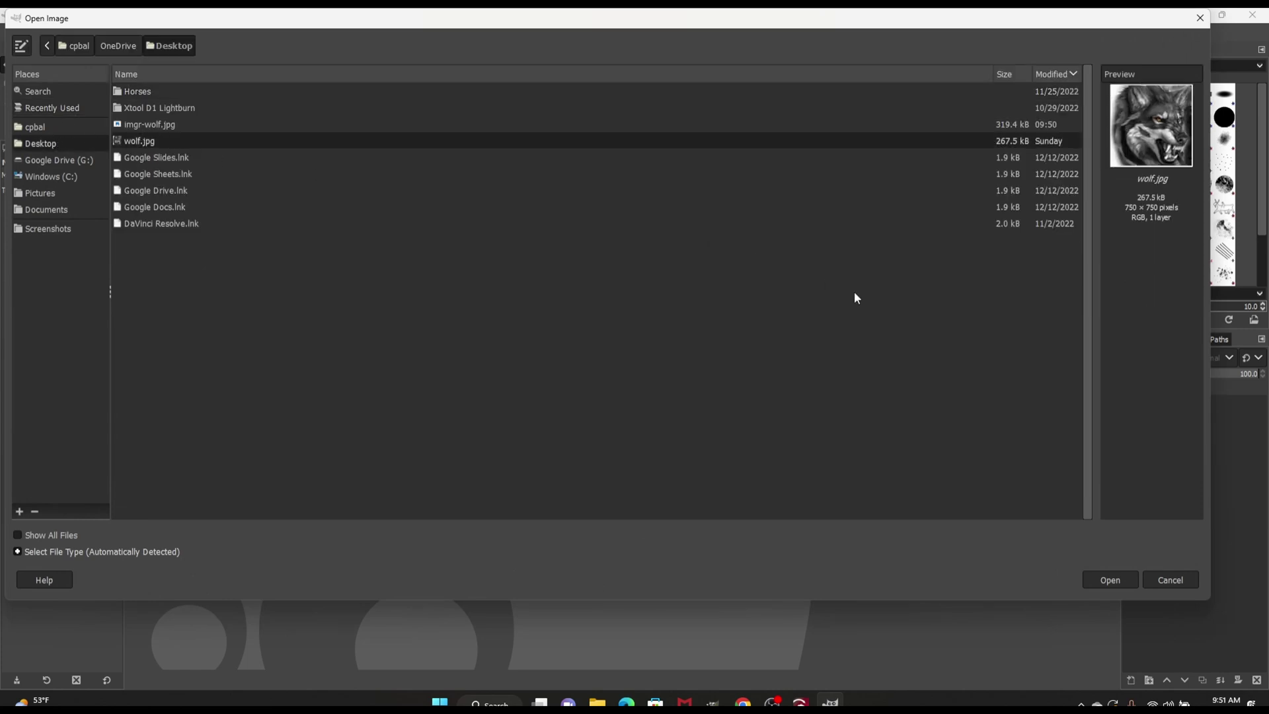
{"action": "left_click", "coordinate": [1114, 579]}
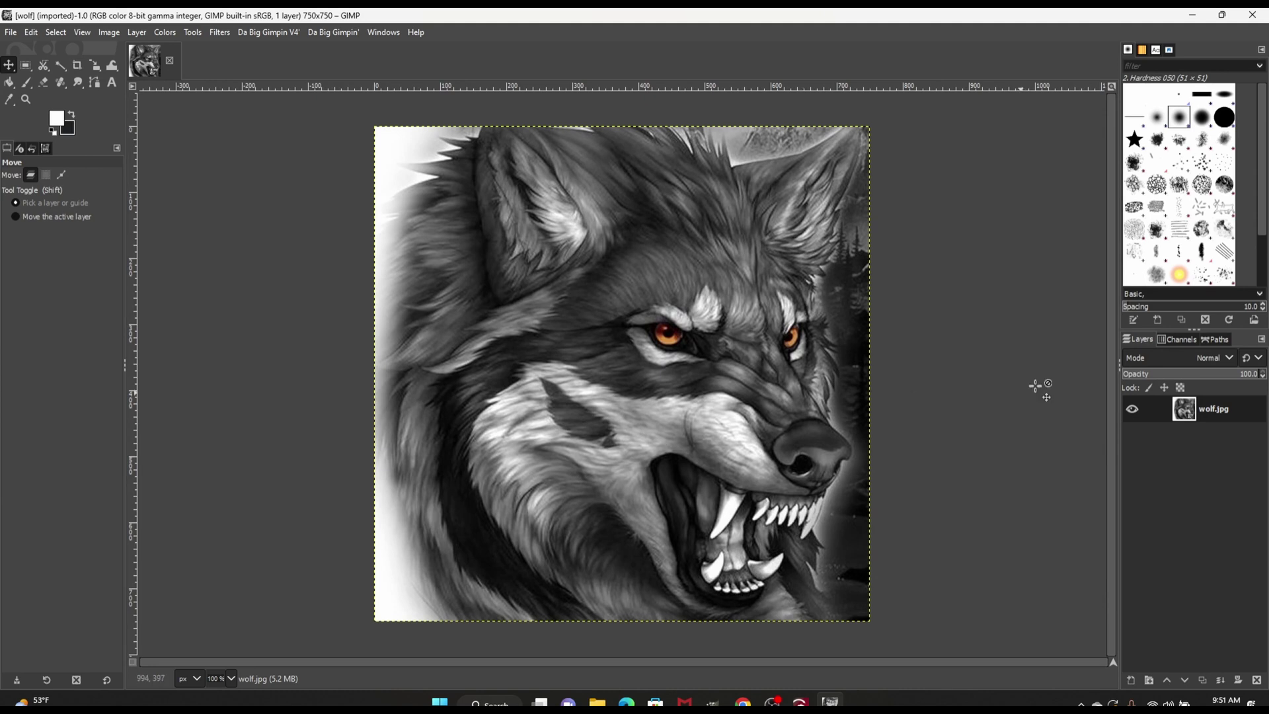
{"action": "left_click", "coordinate": [340, 33]}
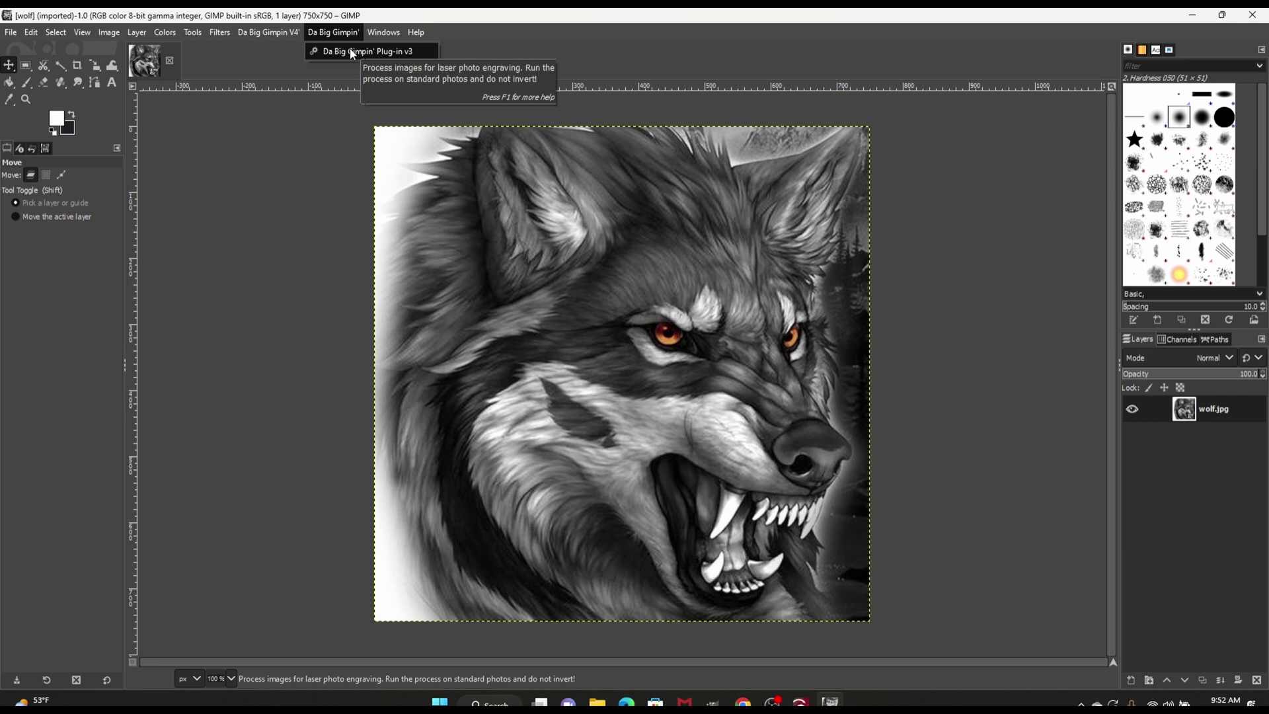
Step: Run Da Big Gimpin' Plug-in v3 on wolf.jpg with Tile, 600 DPI and 200 × 200 mm maximum size
{"action": "left_click", "coordinate": [352, 52]}
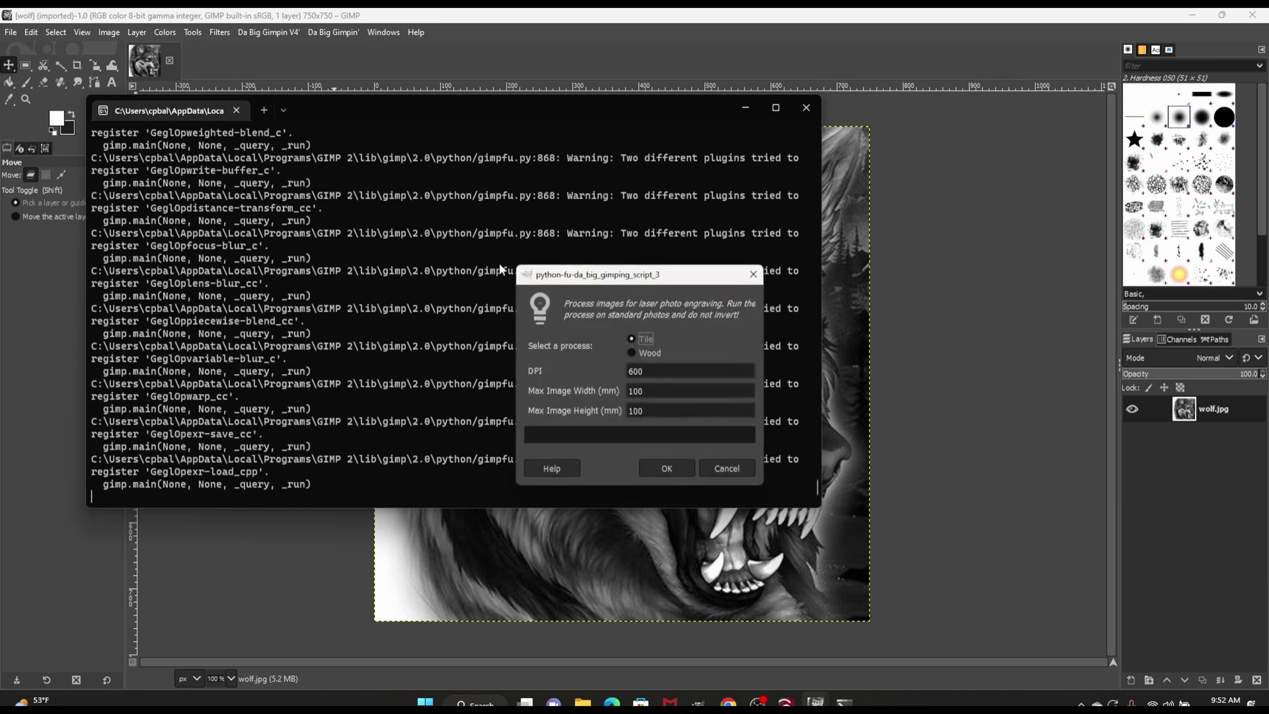
{"action": "left_click", "coordinate": [674, 372]}
{"action": "left_click", "coordinate": [665, 339]}
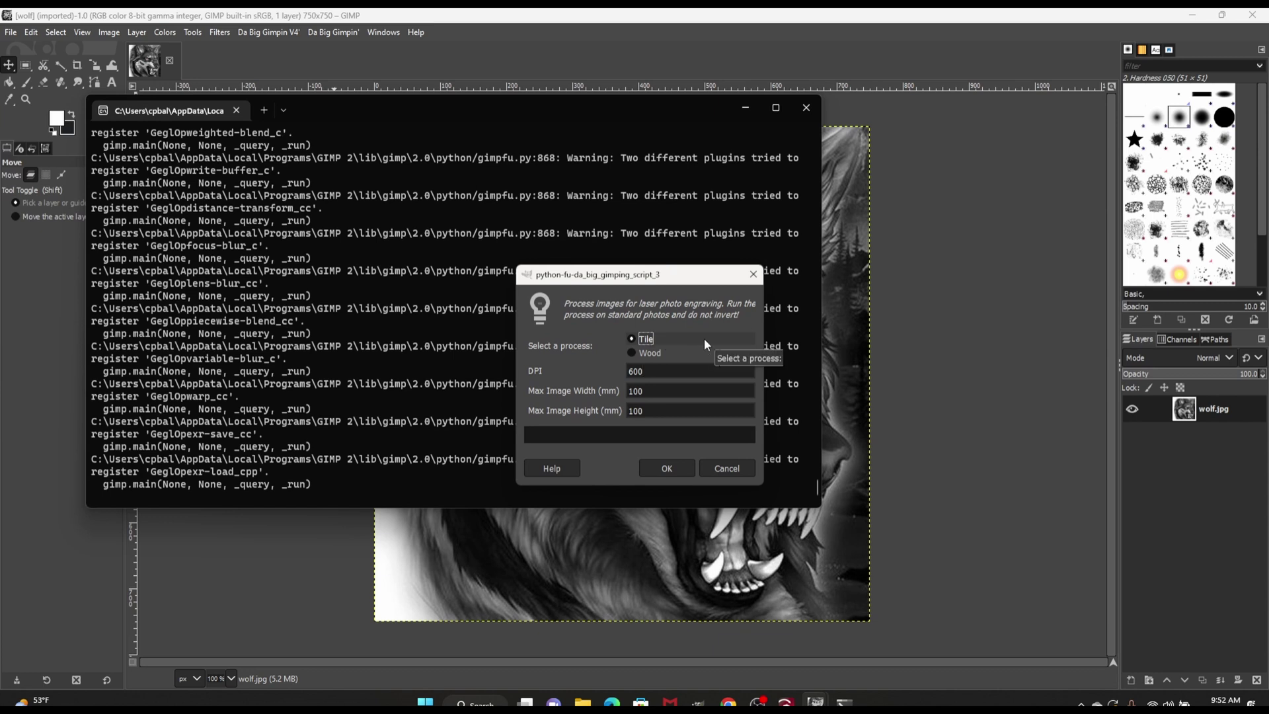
{"action": "left_click", "coordinate": [668, 371]}
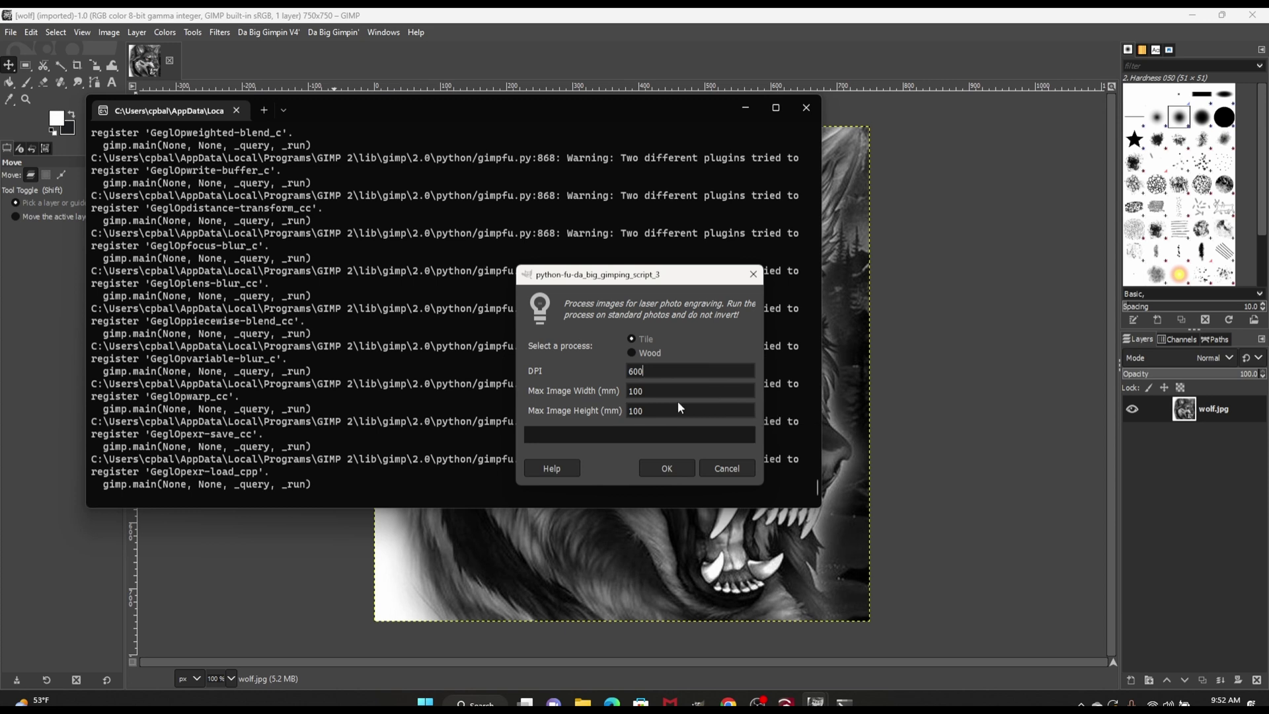
{"action": "key", "text": "Tab"}
{"action": "type", "text": "2"}
{"action": "left_click", "coordinate": [522, 409]}
{"action": "type", "text": "200"}
{"action": "left_click", "coordinate": [702, 394]}
{"action": "left_click", "coordinate": [675, 466]}
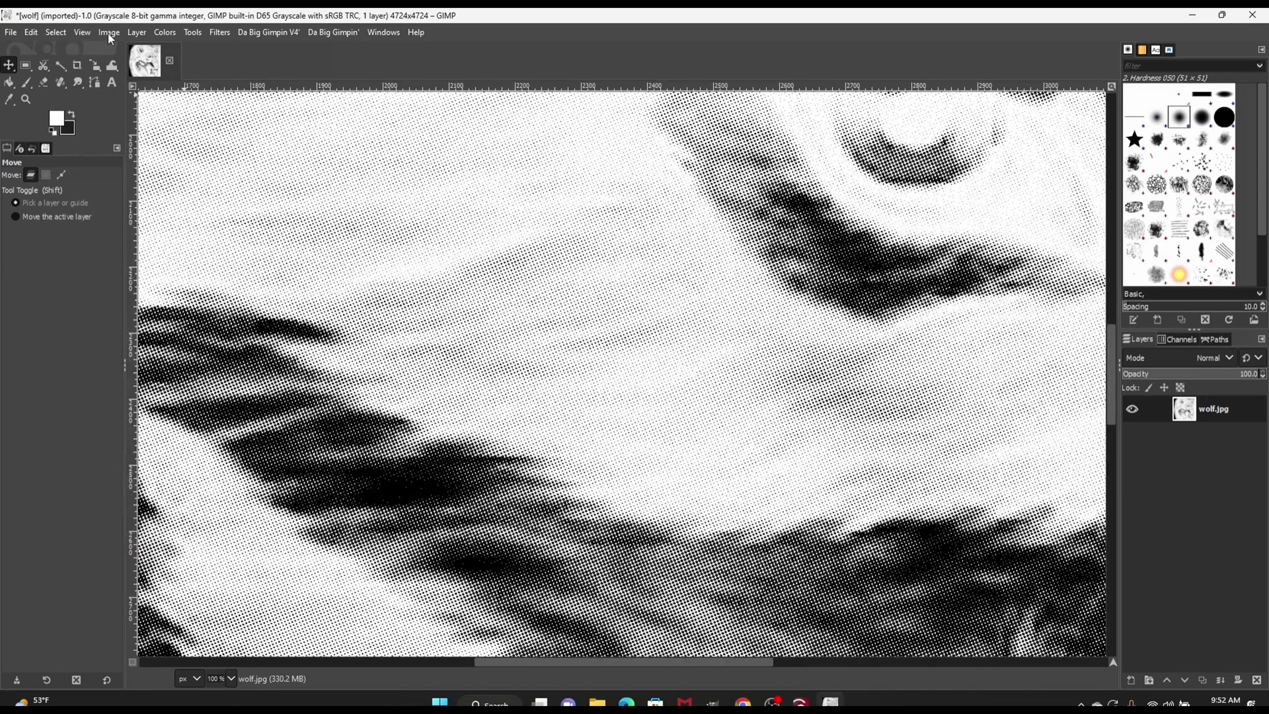
Step: Zoom GIMP's view to 1:8 (12.5%) to show the whole halftone wolf
{"action": "left_click", "coordinate": [82, 32]}
{"action": "mouse_move", "coordinate": [90, 103]}
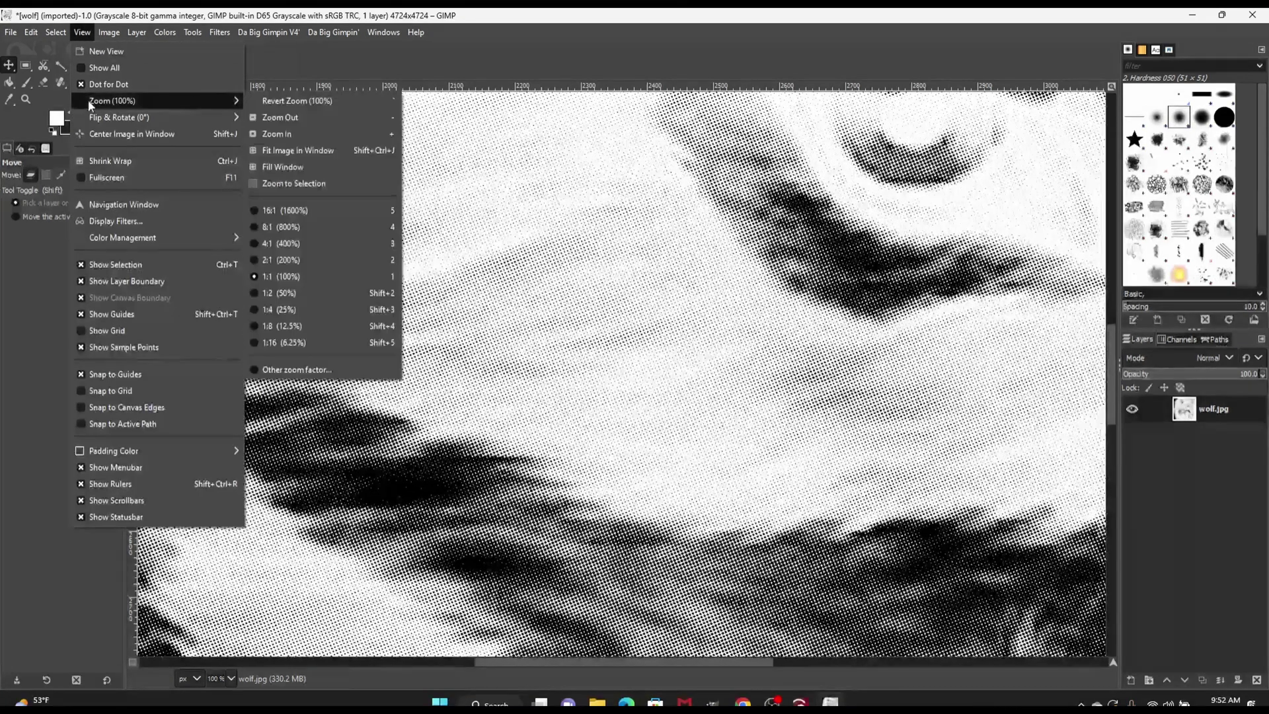
{"action": "left_click", "coordinate": [302, 327]}
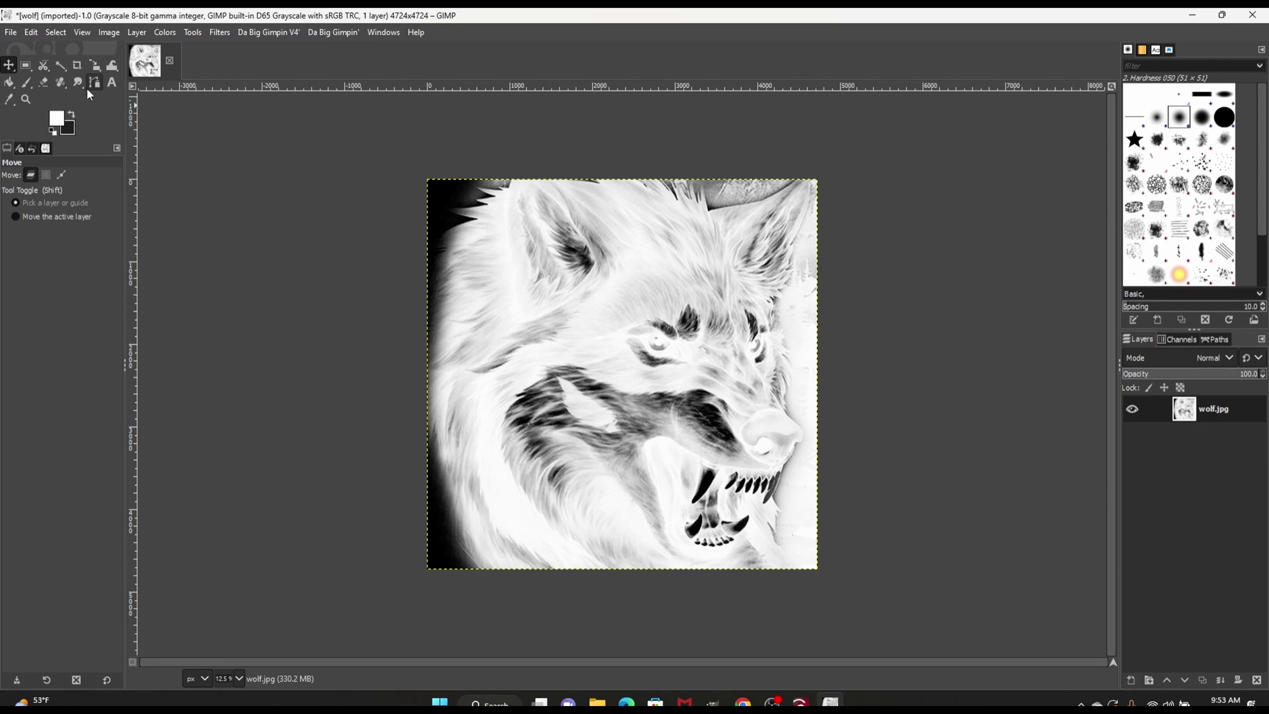
Step: Export the halftone as gimp-wolf.jpg at quality 100 to the Desktop, then close GIMP
{"action": "left_click", "coordinate": [10, 33]}
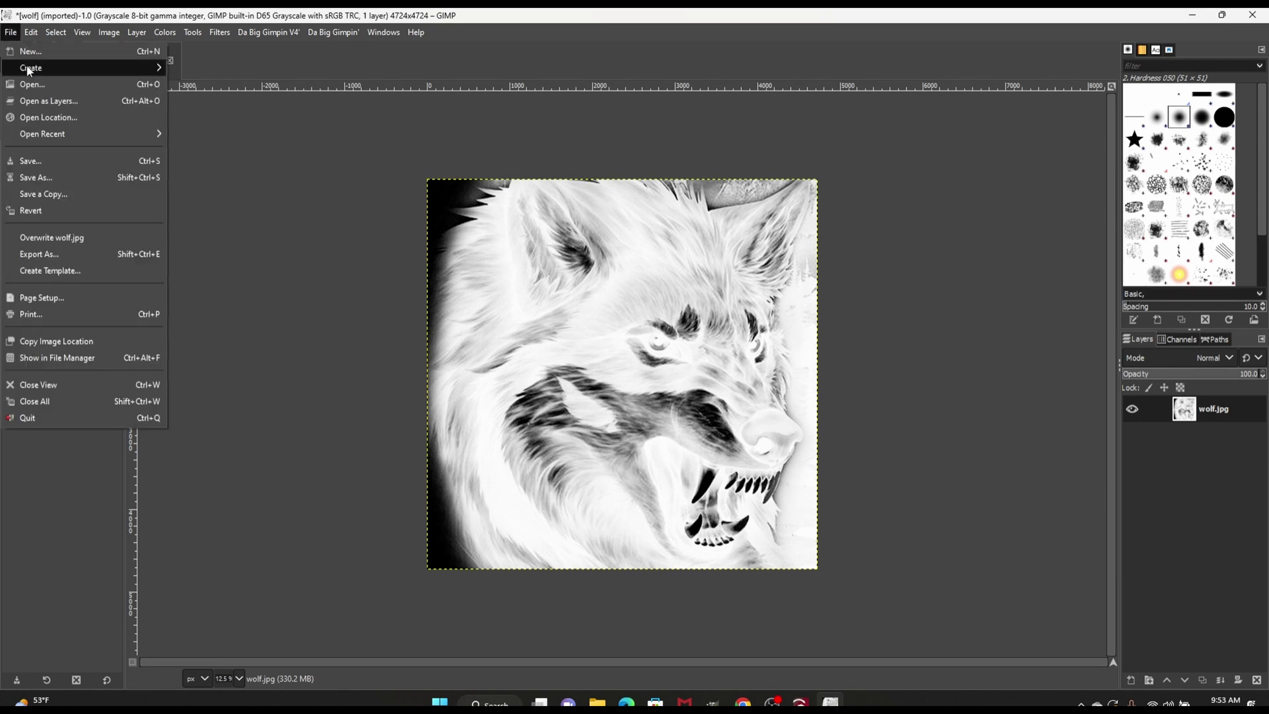
{"action": "left_click", "coordinate": [73, 253]}
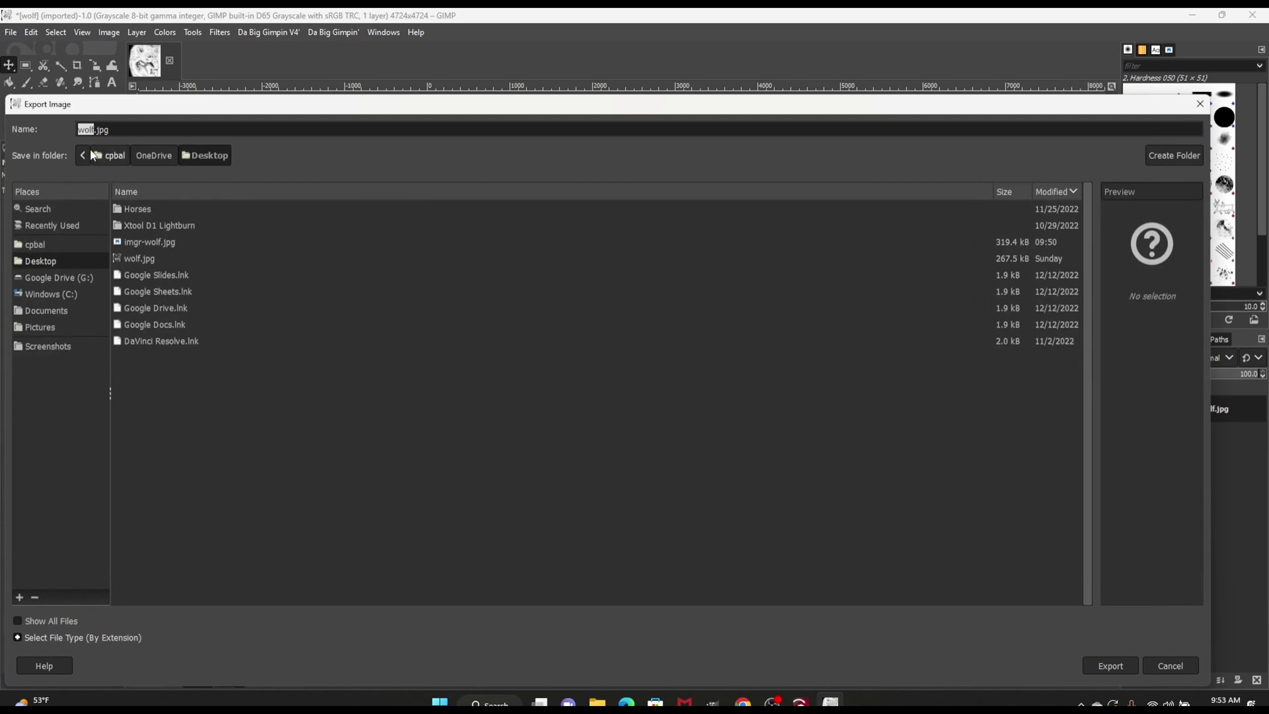
{"action": "left_click", "coordinate": [204, 158]}
{"action": "type", "text": "gimp"}
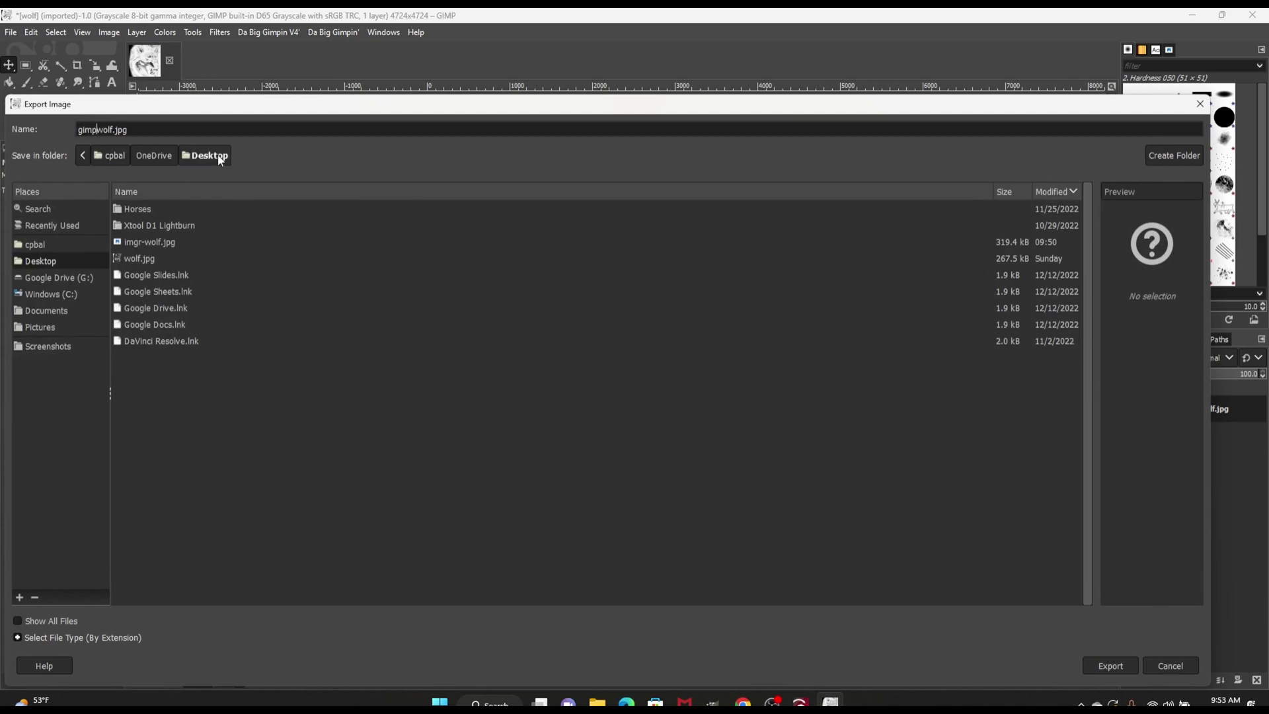
{"action": "type", "text": "-"}
{"action": "left_click", "coordinate": [1110, 667]}
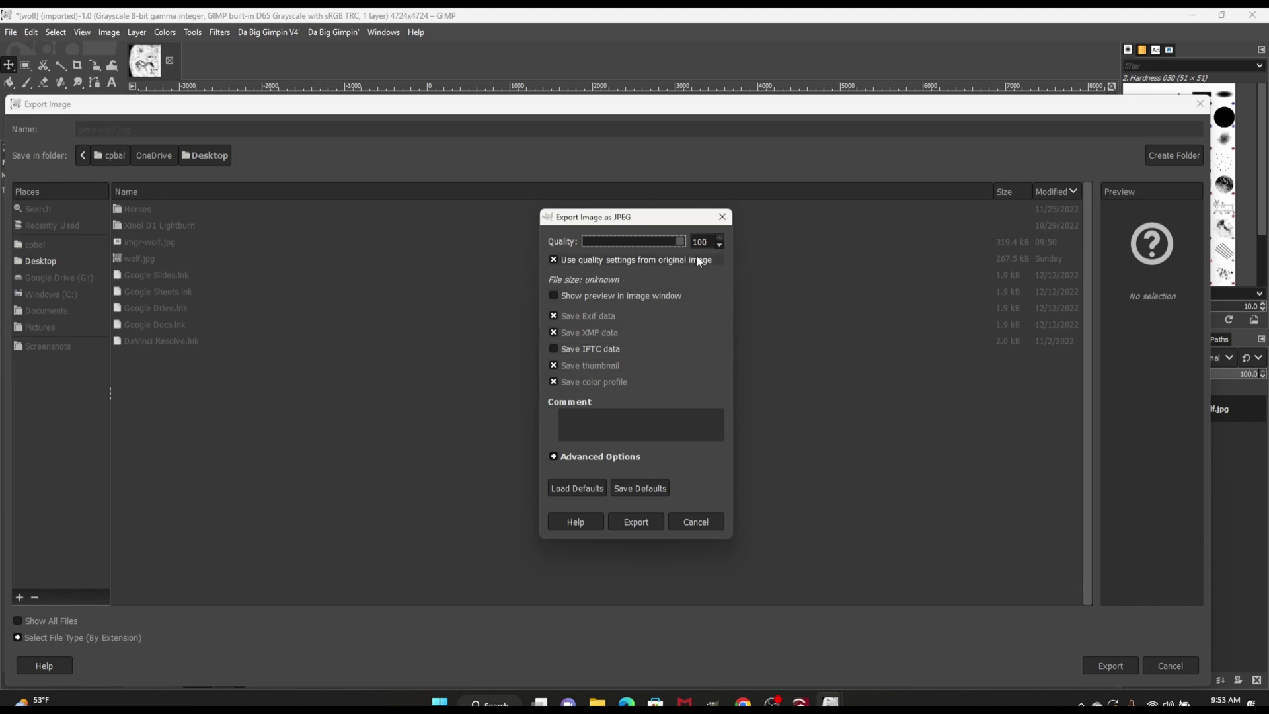
{"action": "left_click", "coordinate": [642, 523]}
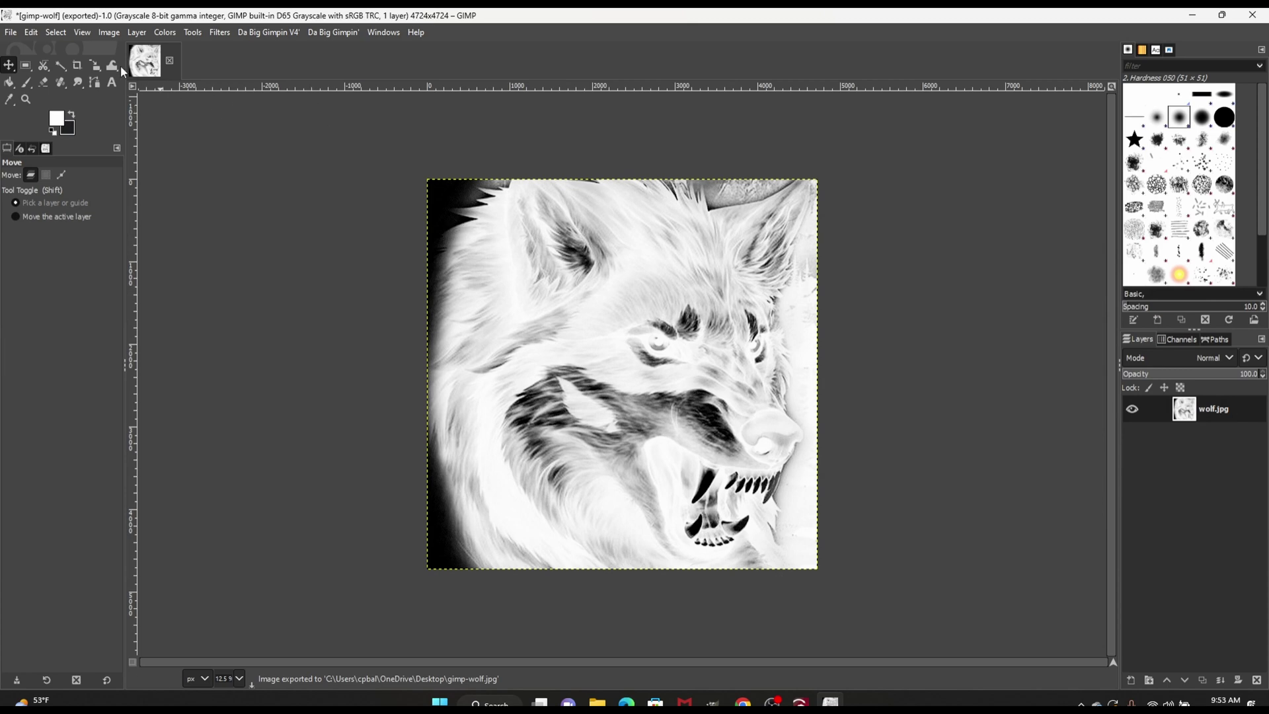
{"action": "key", "text": "alt+F4"}
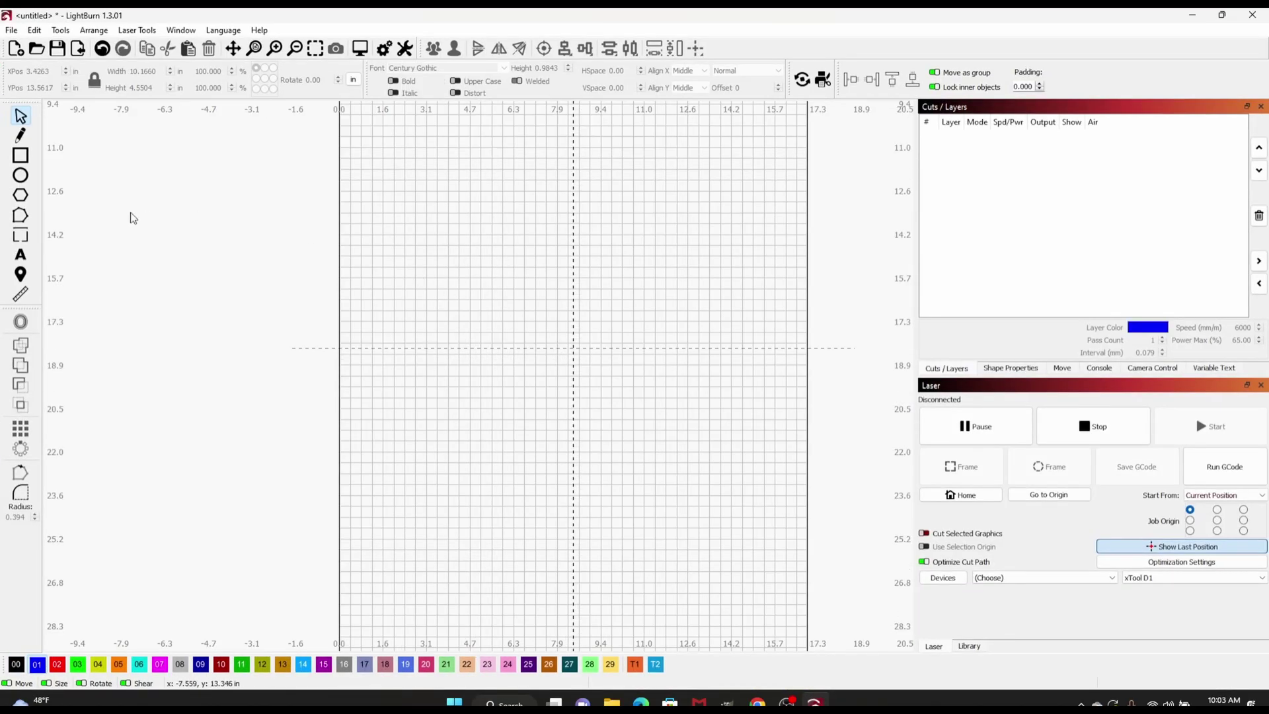
Step: Import gimp-wolf and imgr-wolf from the Desktop onto the LightBurn canvas together
{"action": "left_click", "coordinate": [11, 30]}
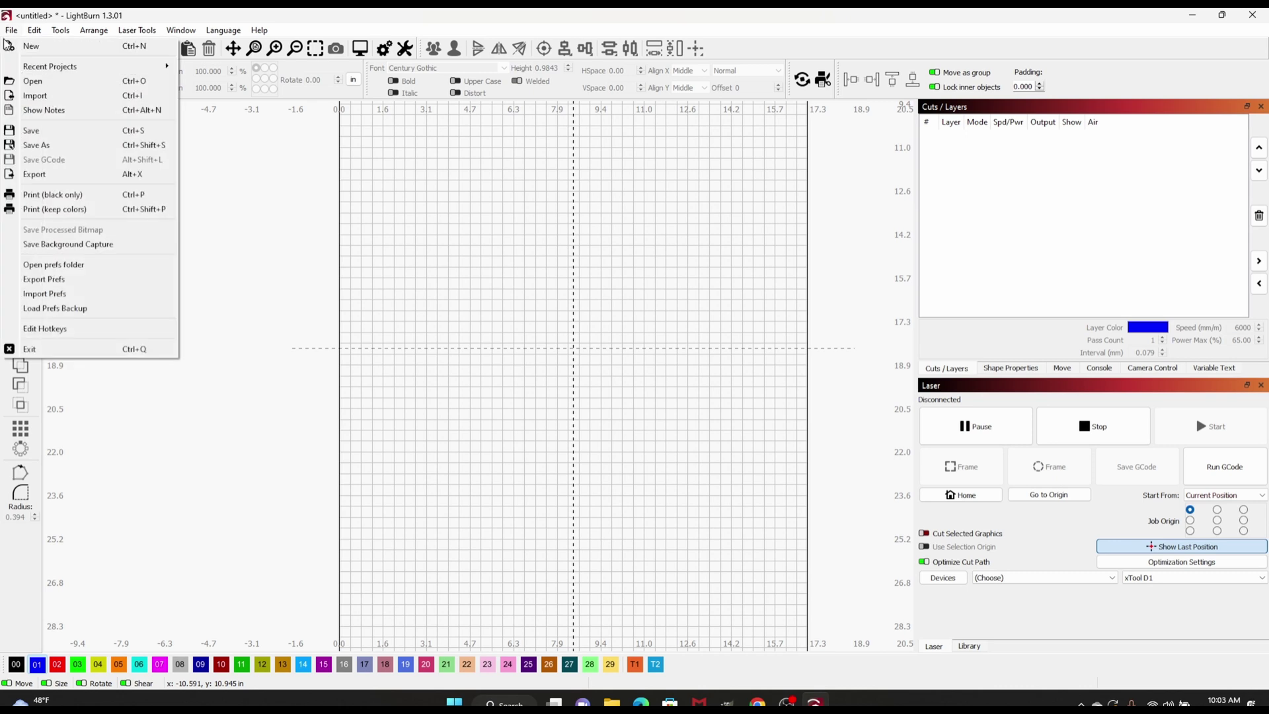
{"action": "left_click", "coordinate": [23, 96]}
{"action": "left_click", "coordinate": [170, 173]}
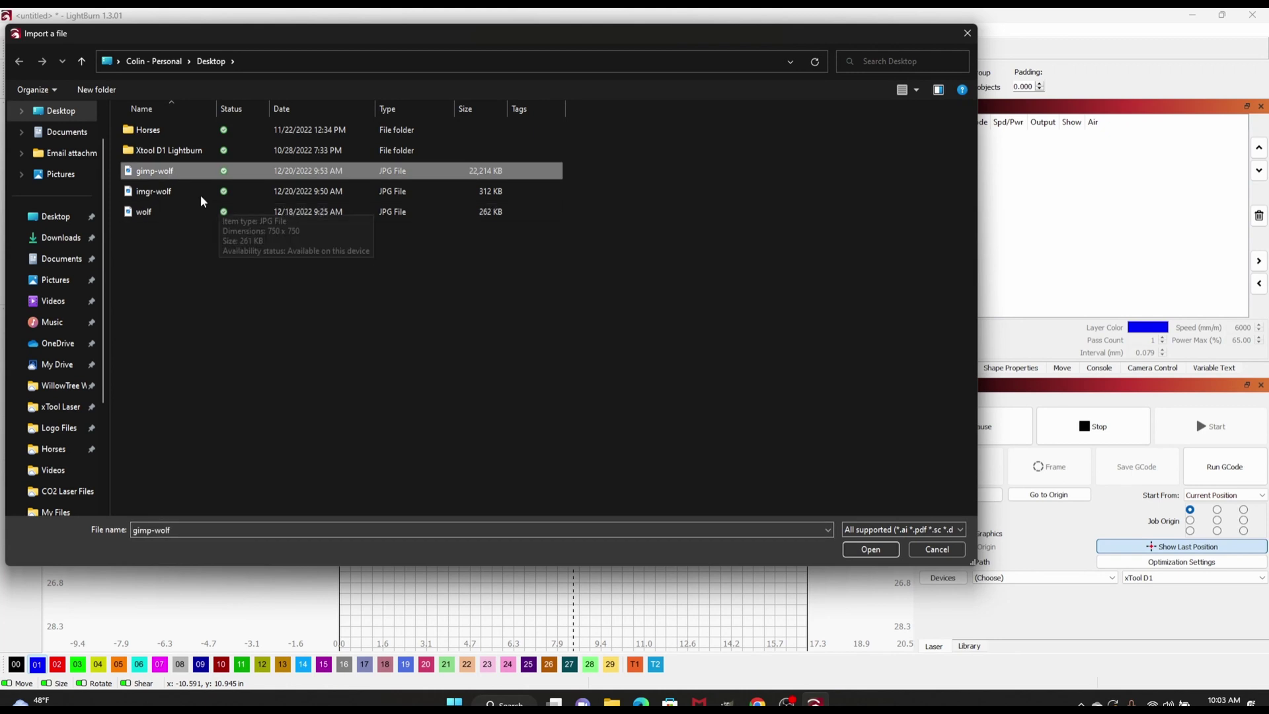
{"action": "left_click", "coordinate": [173, 198], "text": "ctrl"}
{"action": "left_click", "coordinate": [864, 554]}
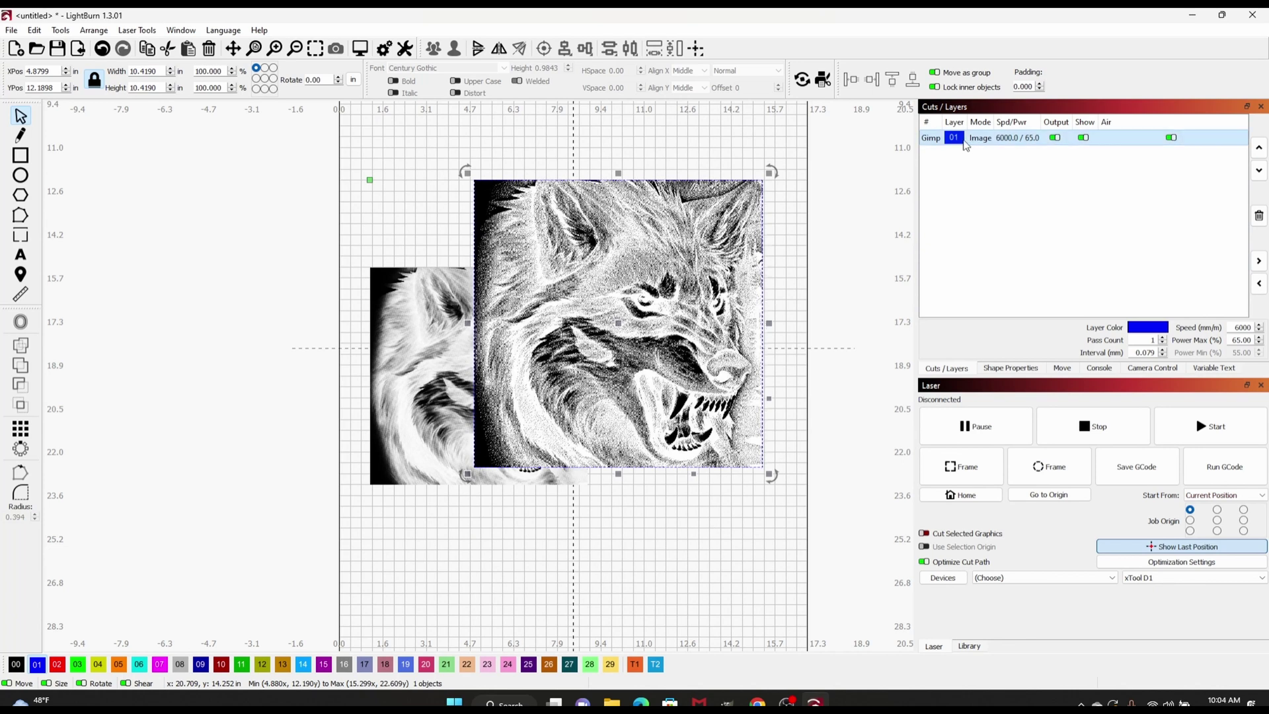
Step: Put the ImgR wolf on layer 00 above the Gimp layer and spread the wolves apart
{"action": "left_click_drag", "start_coordinate": [594, 288], "coordinate": [472, 229]}
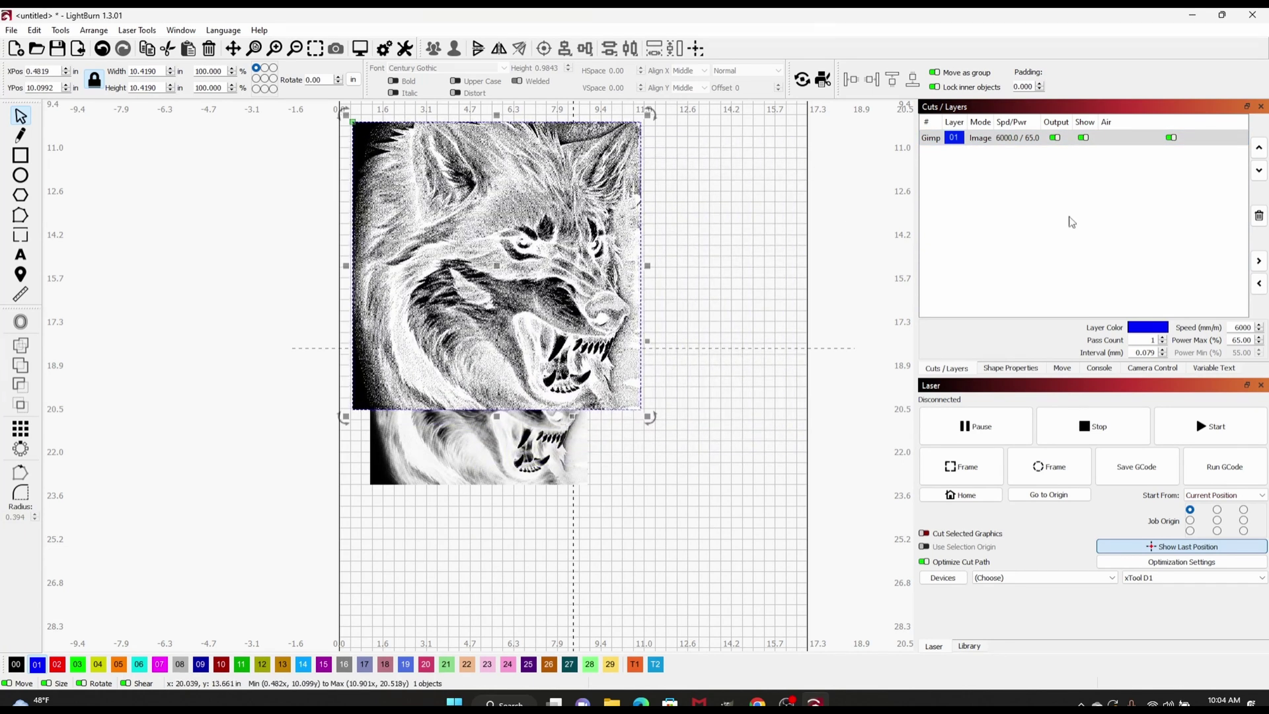
{"action": "left_click", "coordinate": [17, 665]}
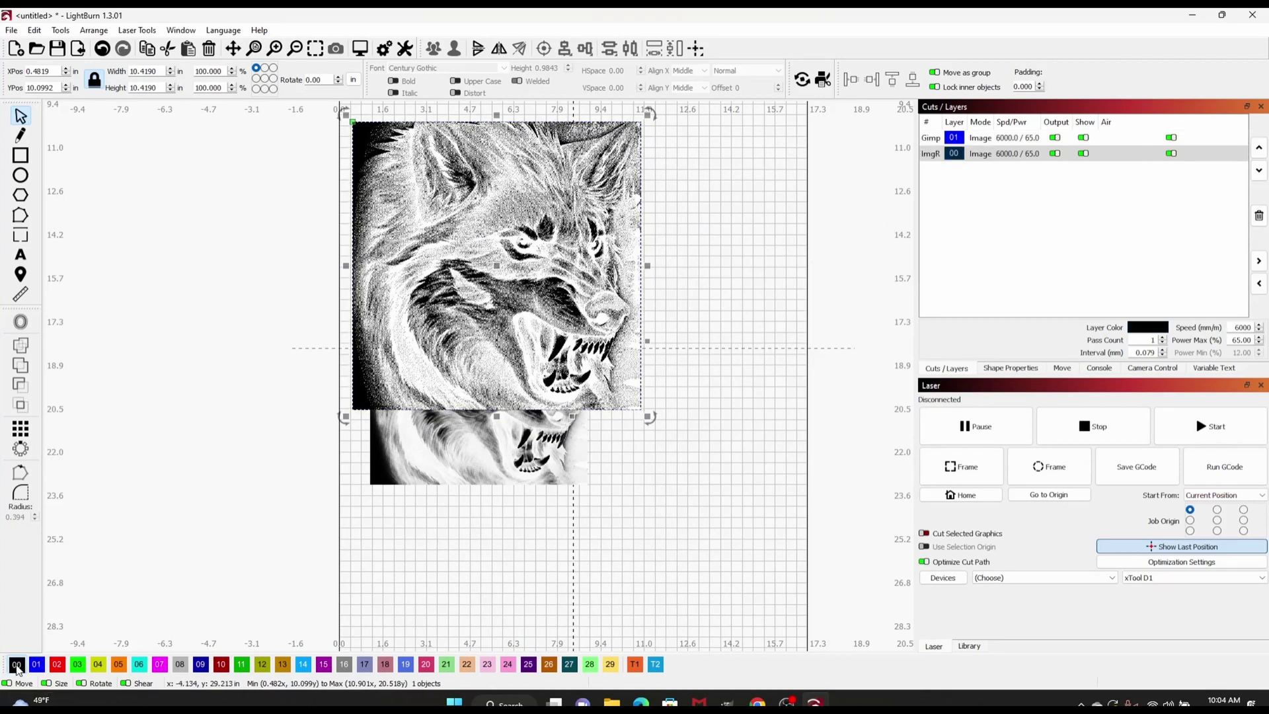
{"action": "left_click", "coordinate": [476, 456]}
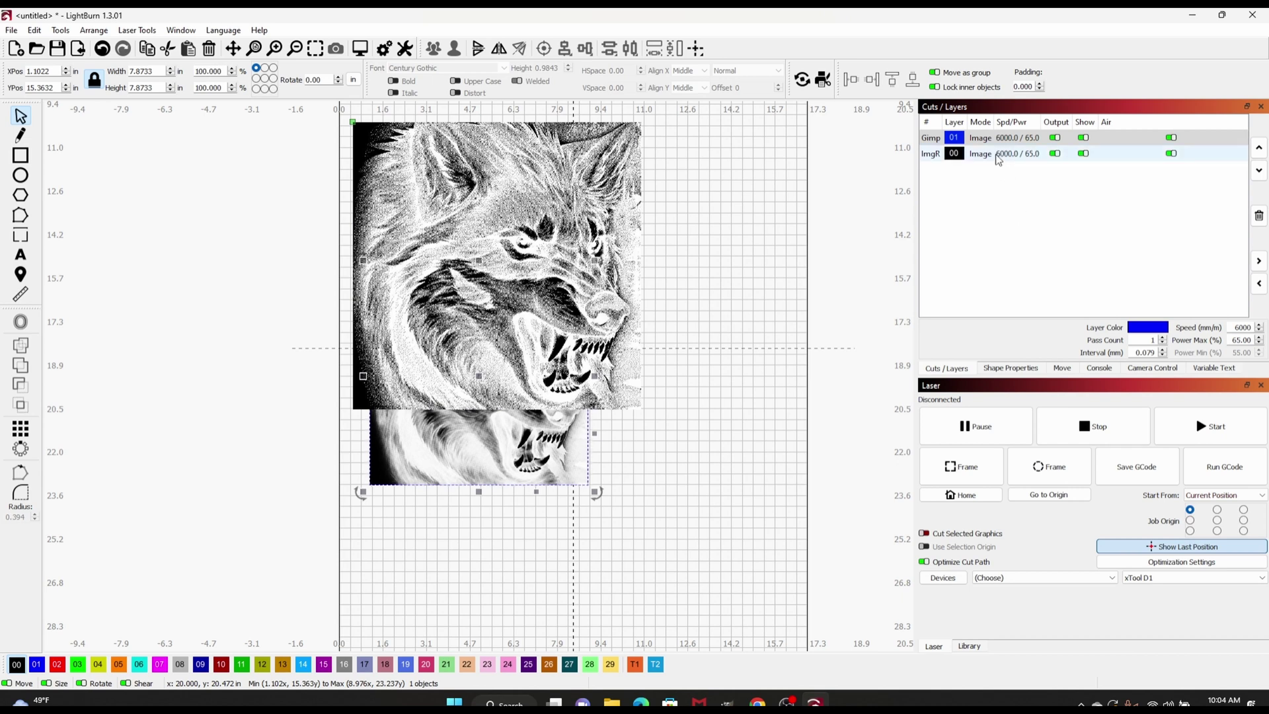
{"action": "left_click_drag", "start_coordinate": [998, 139], "coordinate": [996, 169]}
{"action": "left_click_drag", "start_coordinate": [476, 456], "coordinate": [661, 504]}
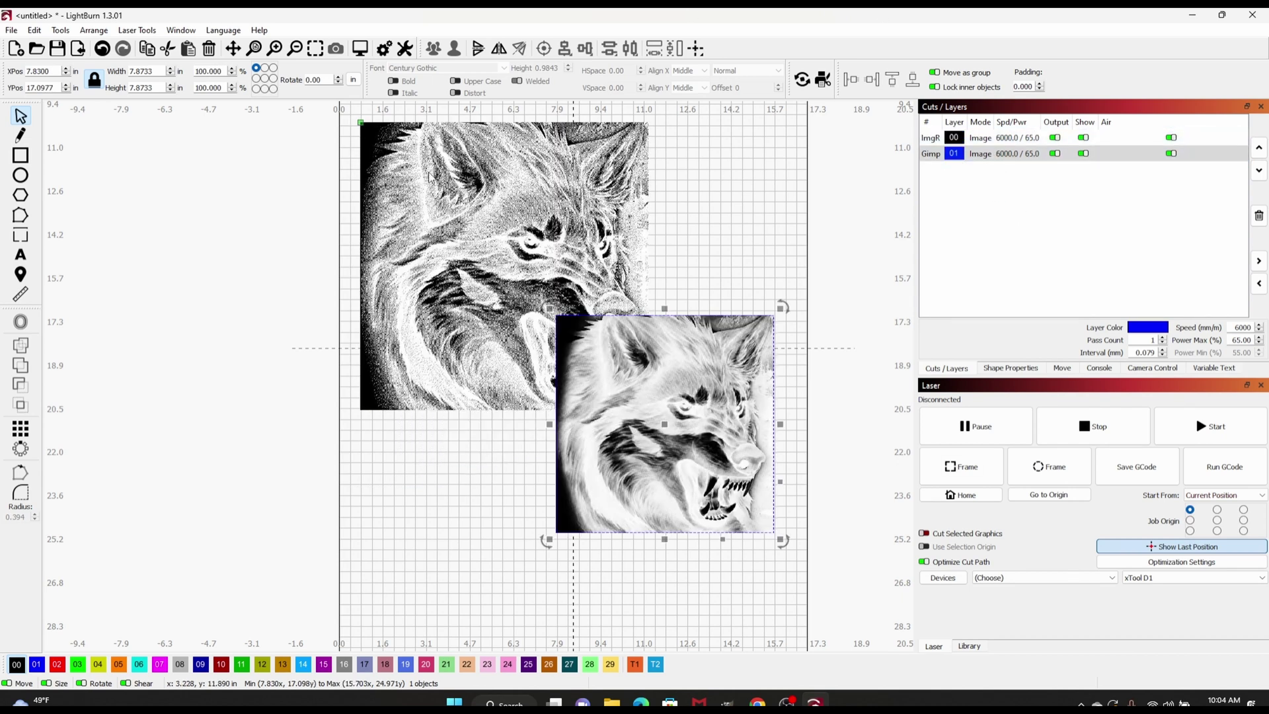
Step: Resize the ImgR wolf to 4.5 in wide, then reselect the Gimp and ImgR wolves
{"action": "left_click", "coordinate": [431, 188]}
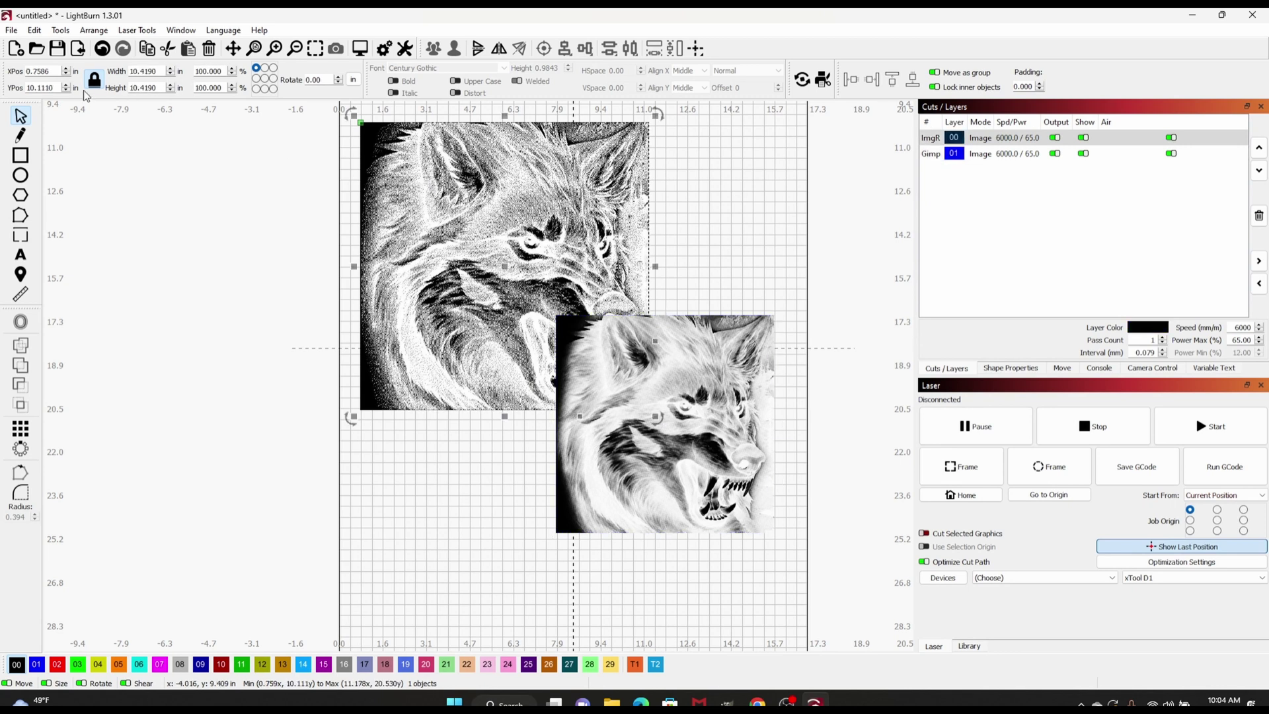
{"action": "left_click_drag", "start_coordinate": [157, 71], "coordinate": [129, 70]}
{"action": "type", "text": "4.5"}
{"action": "key", "text": "Return"}
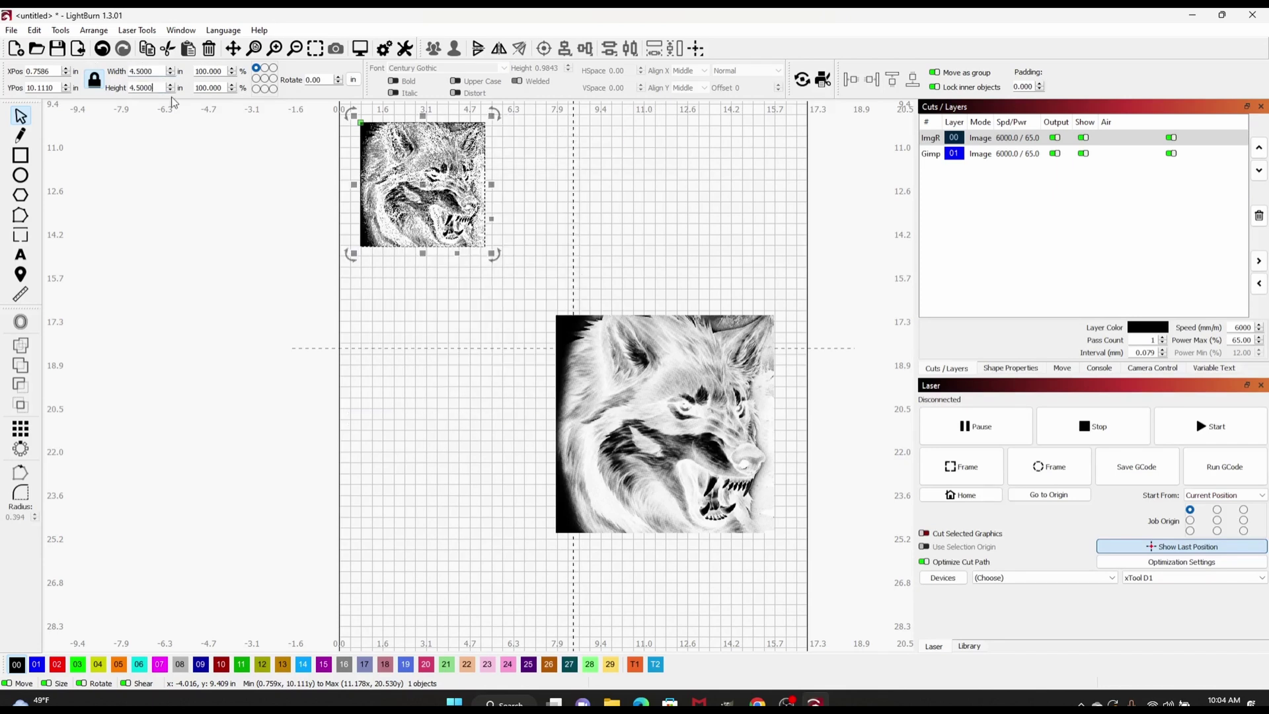
{"action": "left_click", "coordinate": [663, 377]}
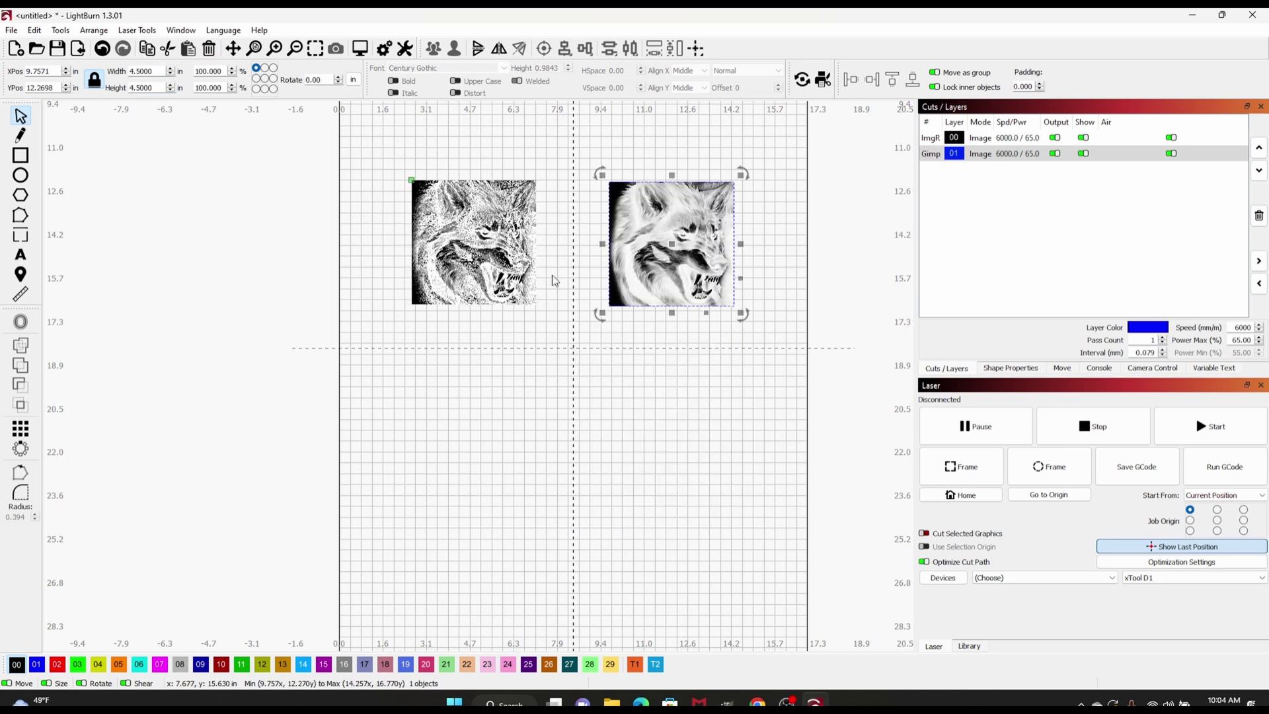
{"action": "left_click", "coordinate": [478, 236]}
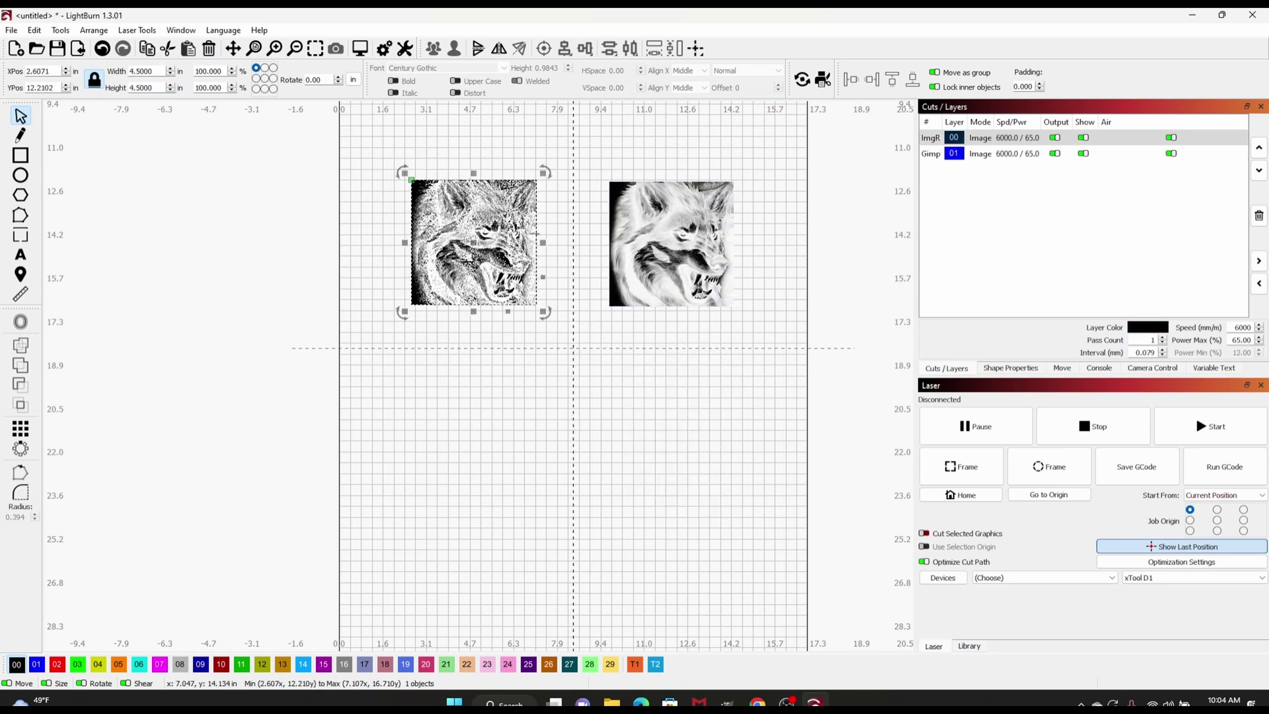
Step: Enable Pass-Through on the ImgR layer so its image engraves without LightBurn re-dithering
{"action": "double_click", "coordinate": [972, 138]}
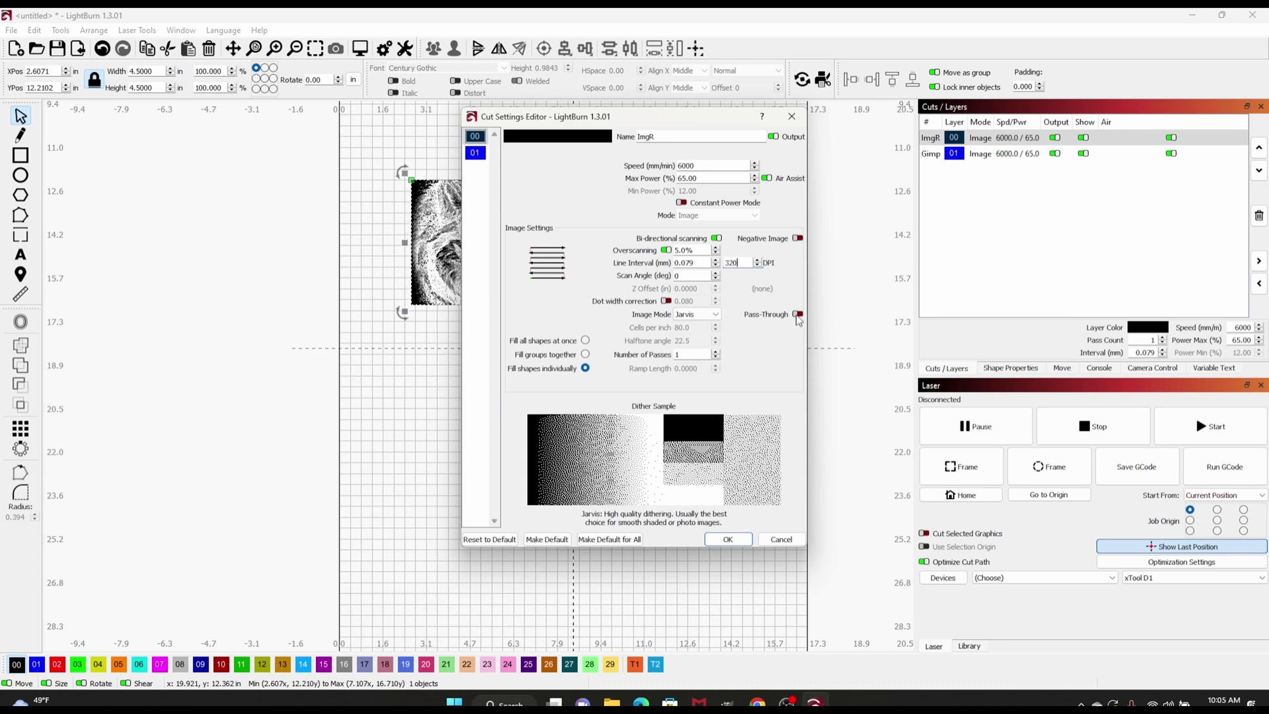
{"action": "left_click", "coordinate": [798, 316]}
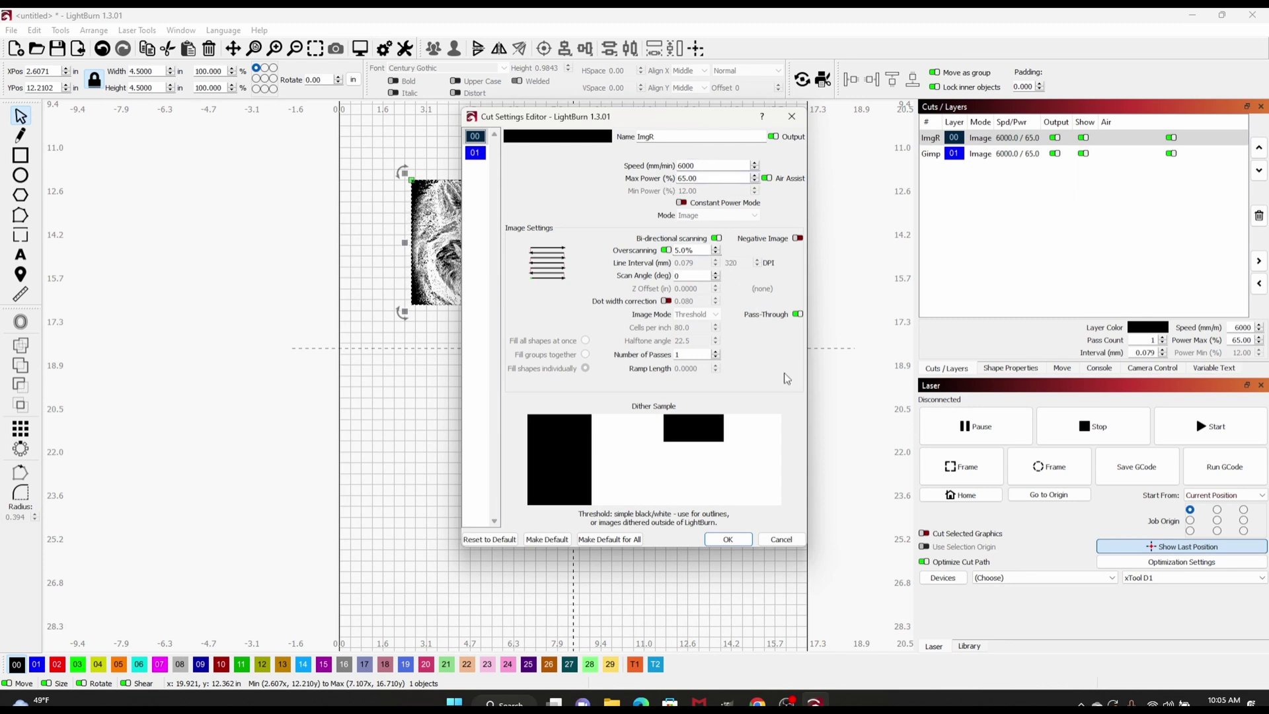
{"action": "left_click", "coordinate": [744, 540]}
{"action": "left_click", "coordinate": [690, 256]}
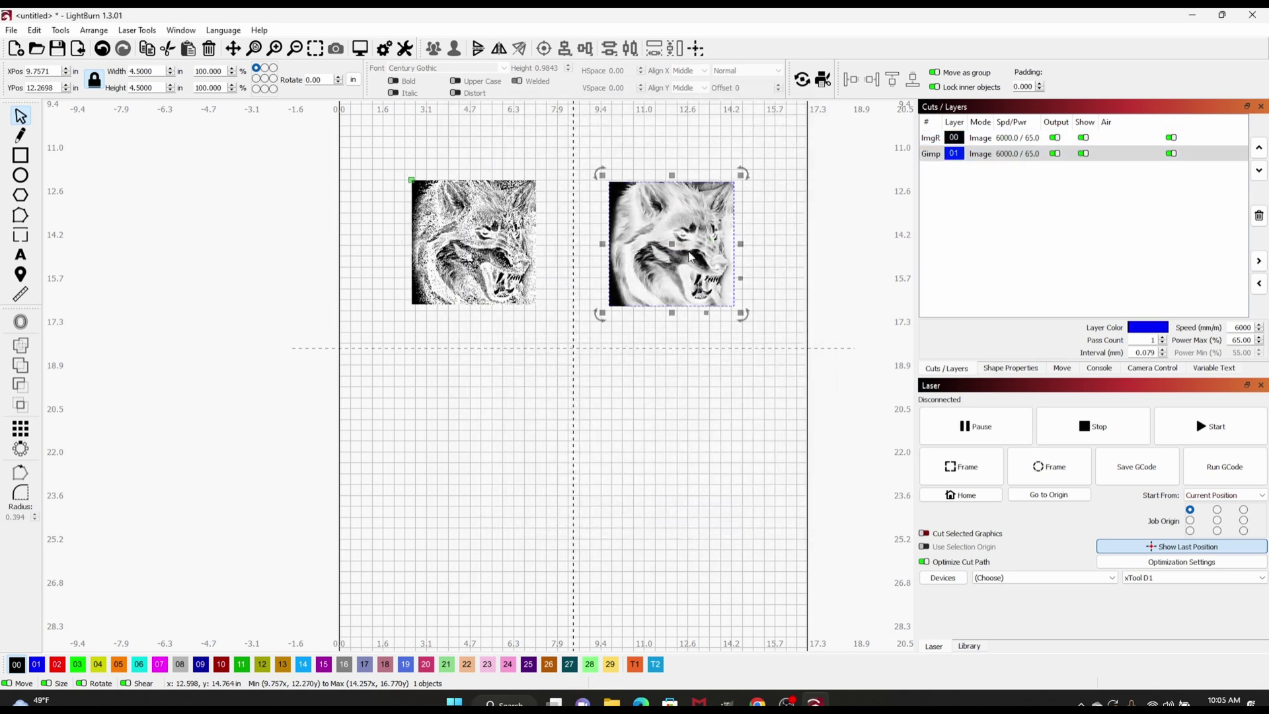
Step: Review and confirm the Gimp layer settings: Jarvis mode, 6000 mm/min, 65% power, 320 DPI
{"action": "double_click", "coordinate": [983, 162]}
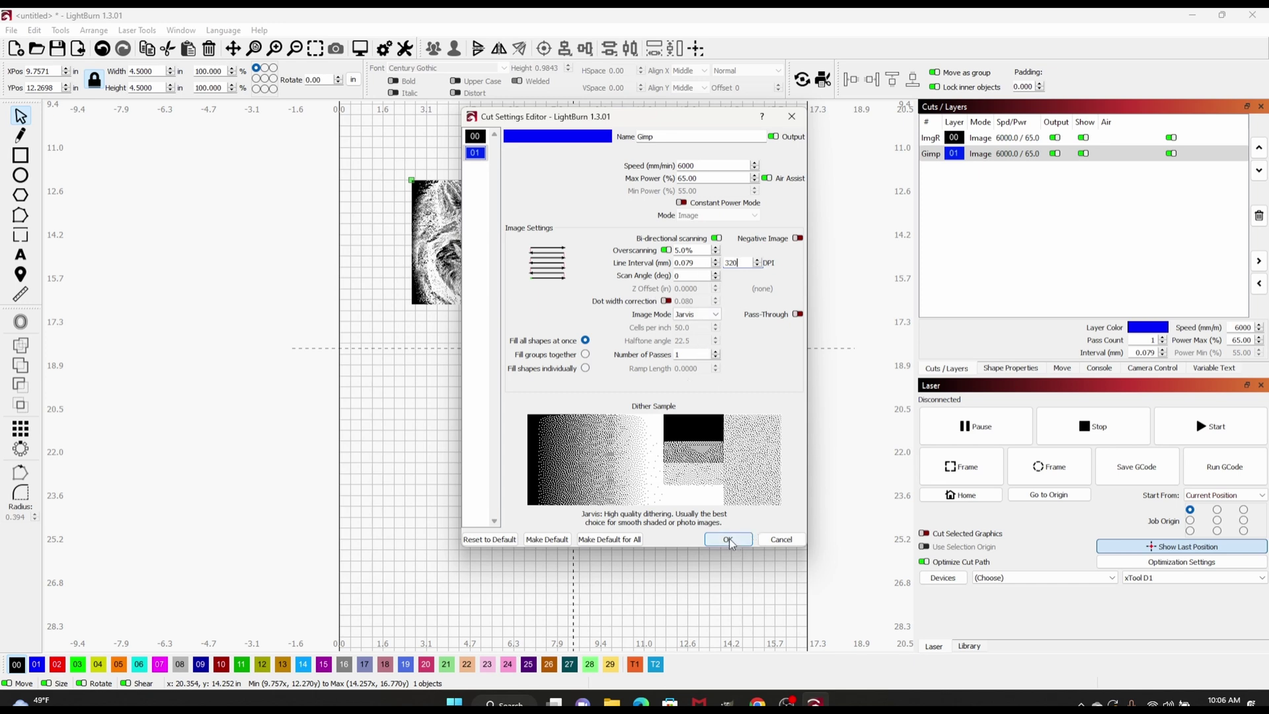
{"action": "left_click", "coordinate": [728, 540]}
{"action": "left_click", "coordinate": [711, 419]}
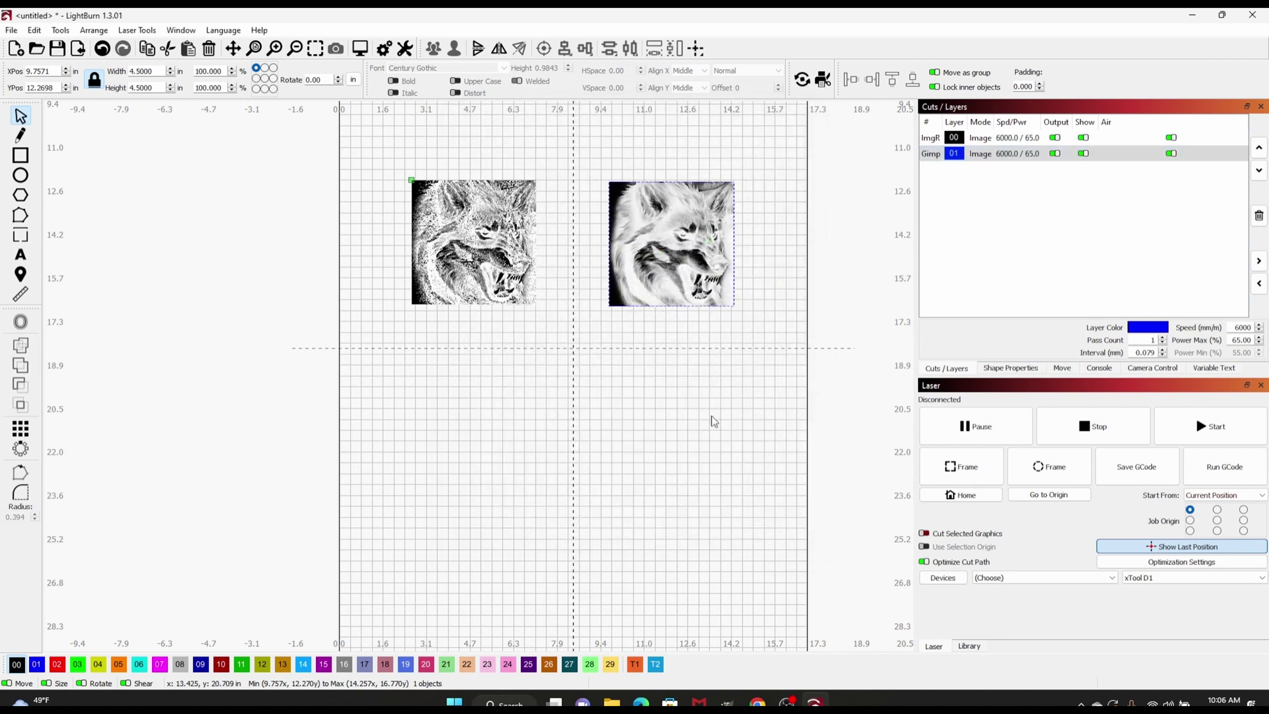
Step: Position the ImgR and Gimp wolves side by side with even spacing between them
{"action": "left_click_drag", "start_coordinate": [750, 329], "coordinate": [363, 150]}
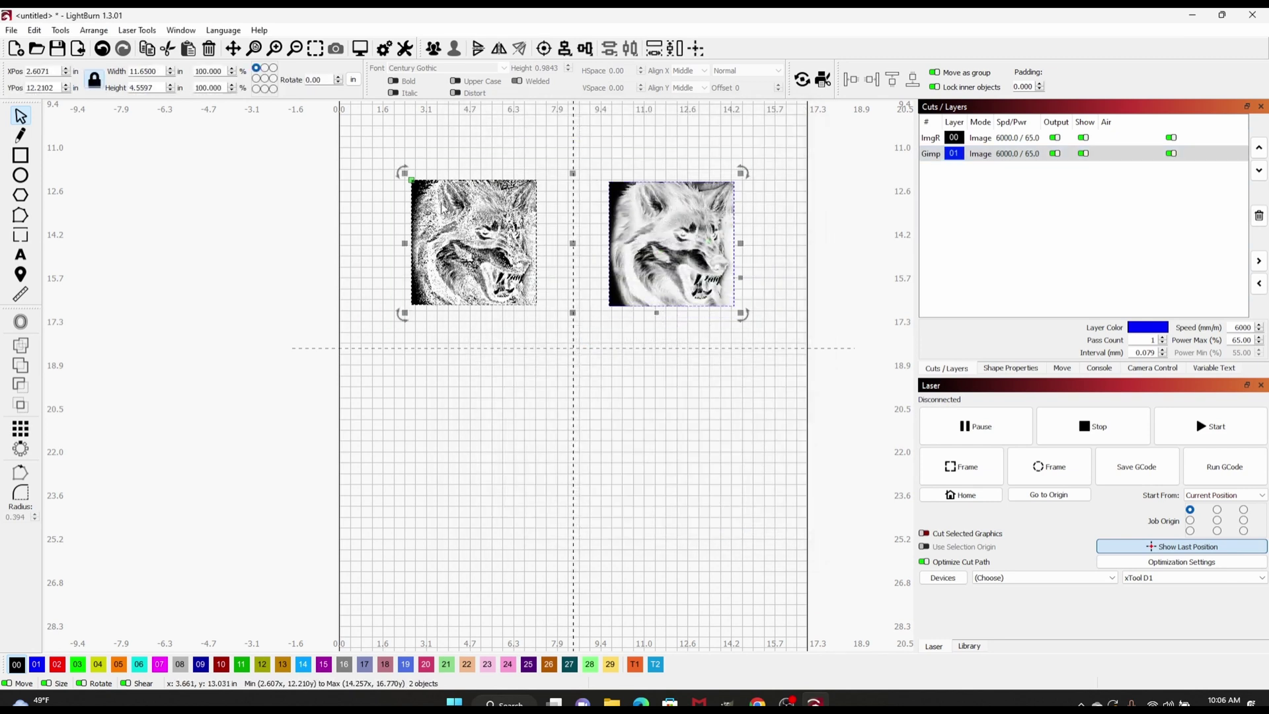
{"action": "left_click_drag", "start_coordinate": [453, 223], "coordinate": [457, 247]}
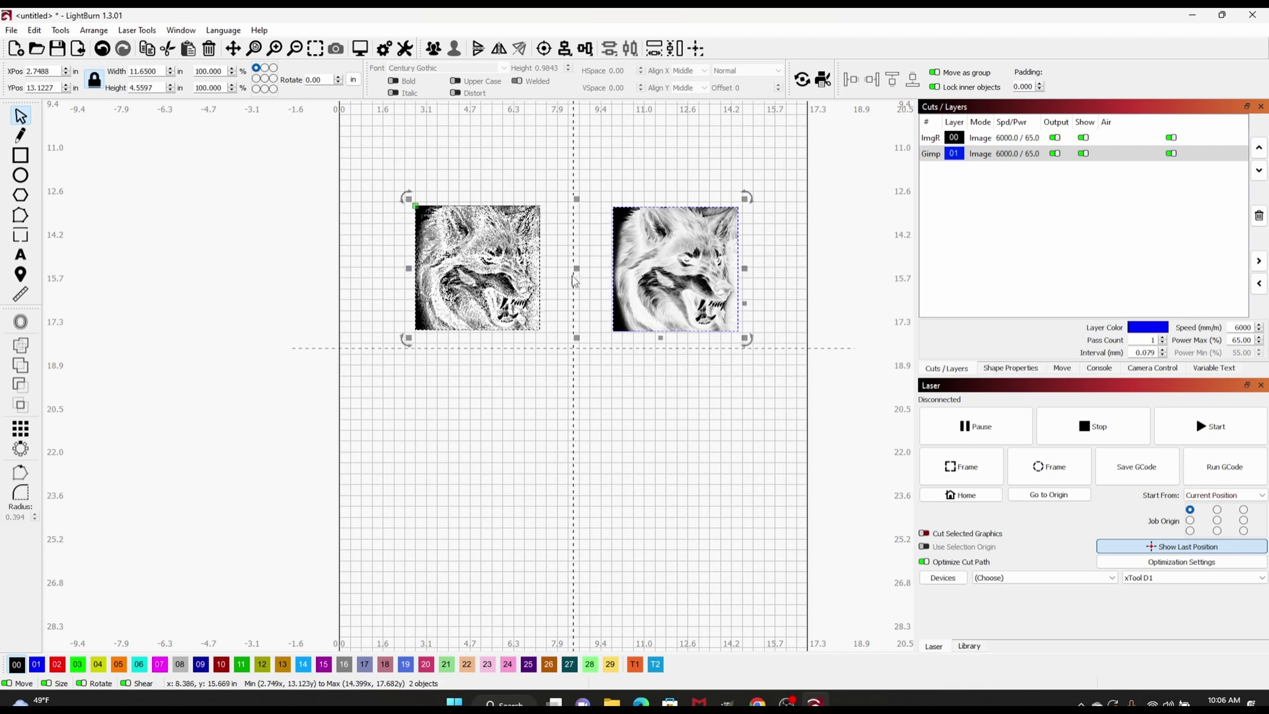
{"action": "left_click_drag", "start_coordinate": [699, 271], "coordinate": [695, 272]}
{"action": "left_click", "coordinate": [717, 354]}
{"action": "left_click_drag", "start_coordinate": [691, 302], "coordinate": [668, 301]}
{"action": "left_click_drag", "start_coordinate": [514, 285], "coordinate": [534, 286]}
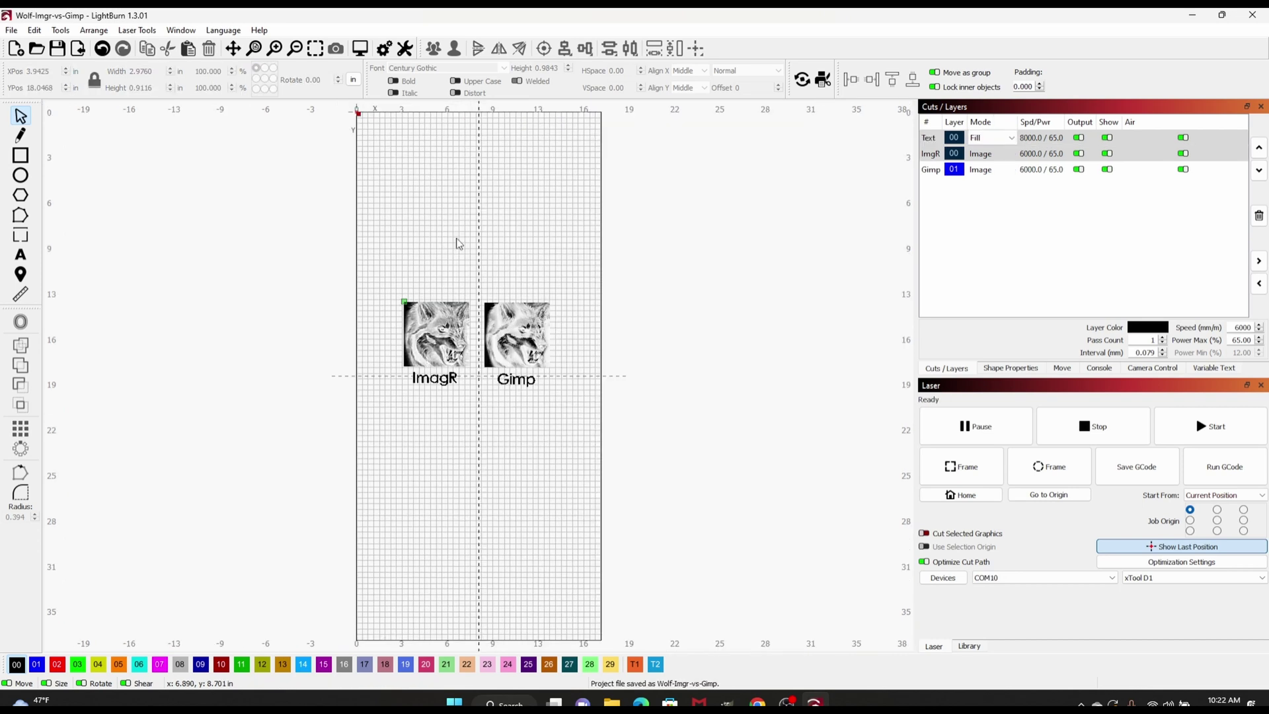
{"action": "scroll", "coordinate": [459, 244], "scroll_direction": "up", "scroll_amount": 5}
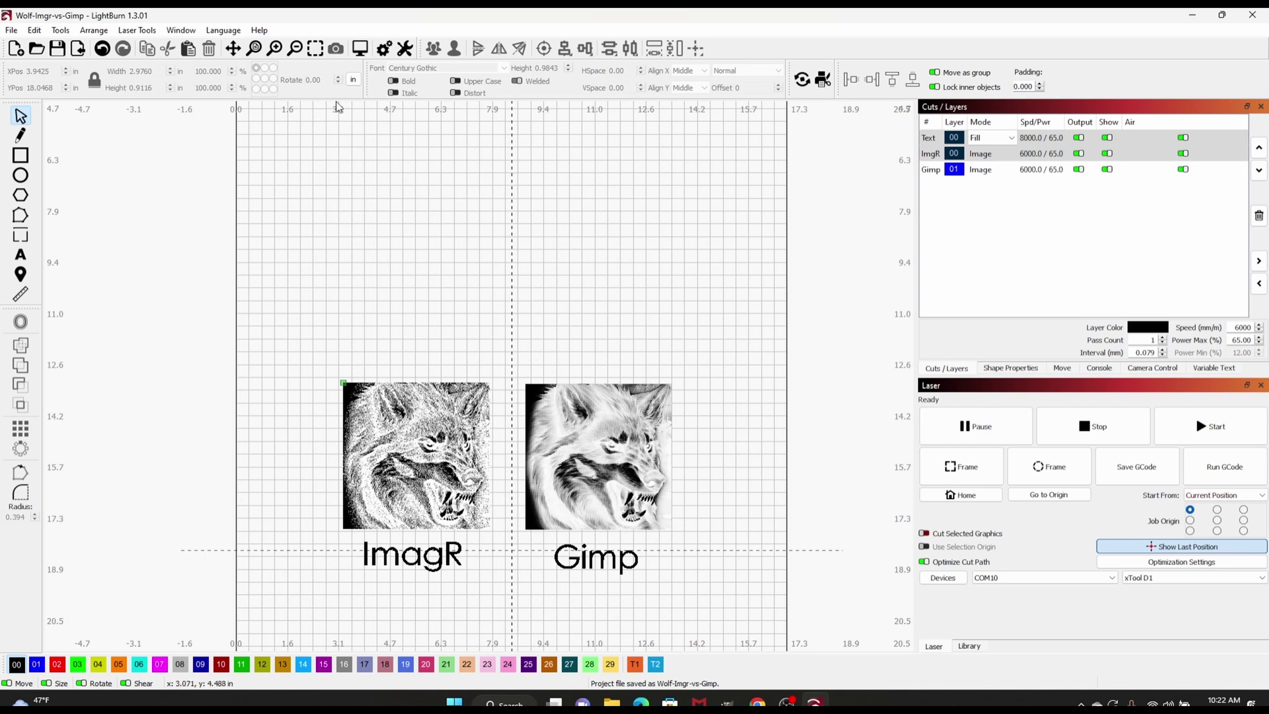
Step: Preview the laser job for both wolves (53:40 estimate), zooming and panning to compare them
{"action": "left_click", "coordinate": [360, 49]}
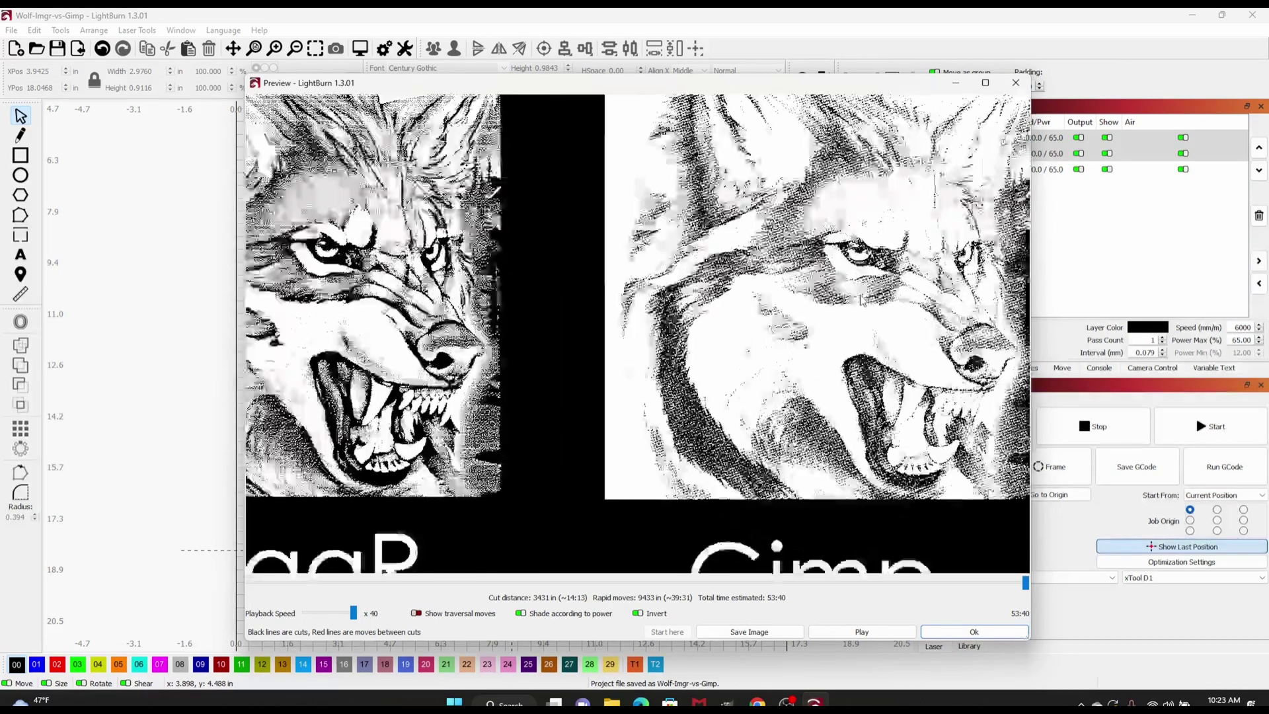
{"action": "scroll", "coordinate": [862, 303], "scroll_direction": "up", "scroll_amount": 2}
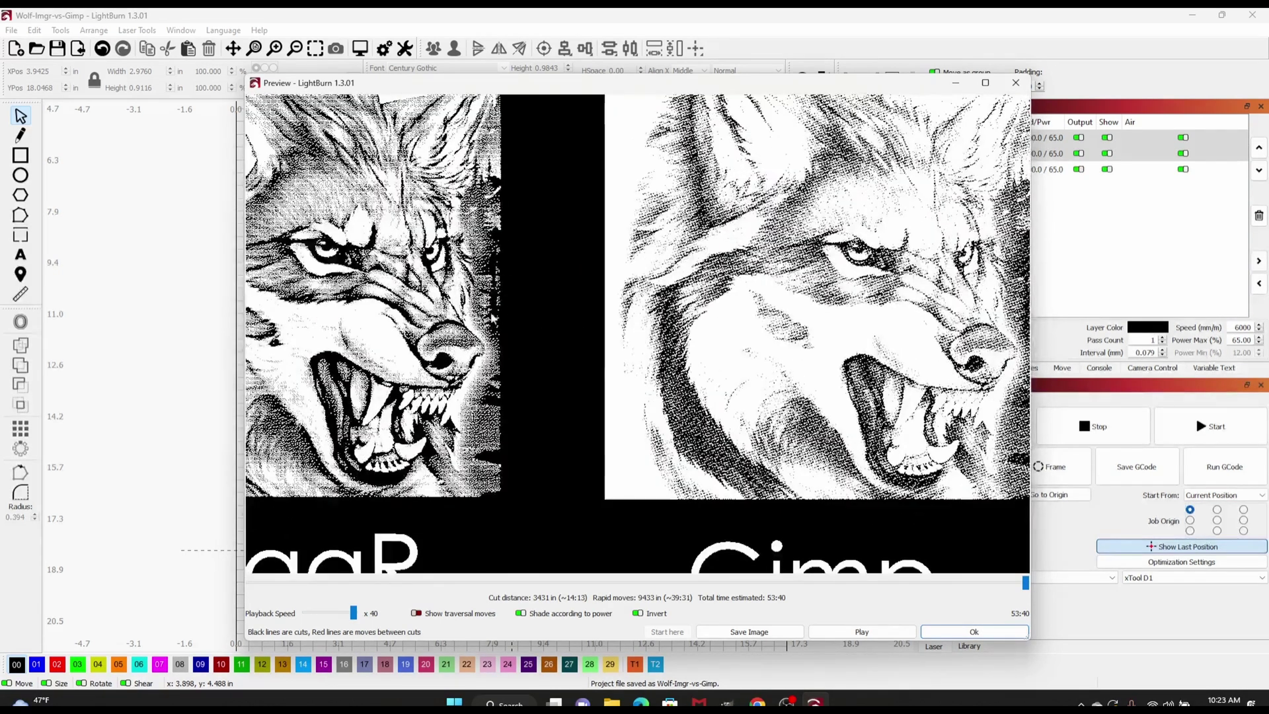
{"action": "left_click_drag", "start_coordinate": [437, 306], "coordinate": [706, 340]}
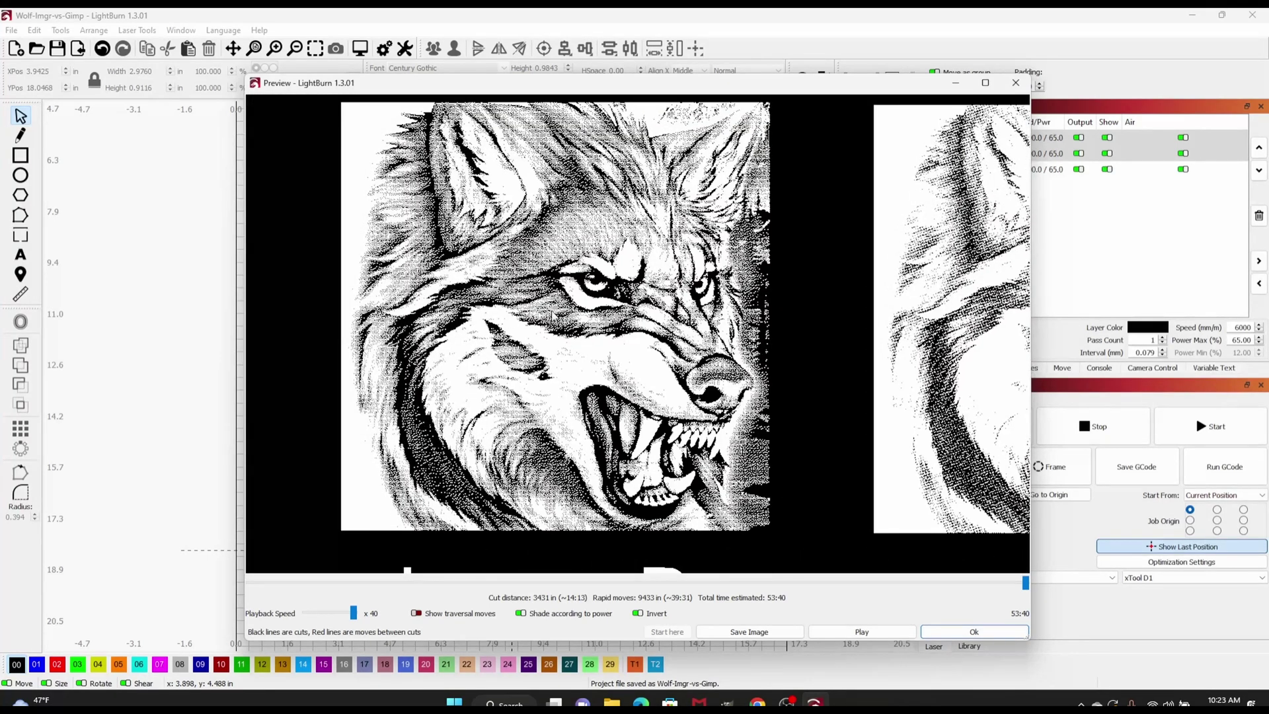
{"action": "scroll", "coordinate": [573, 272], "scroll_direction": "down", "scroll_amount": 1}
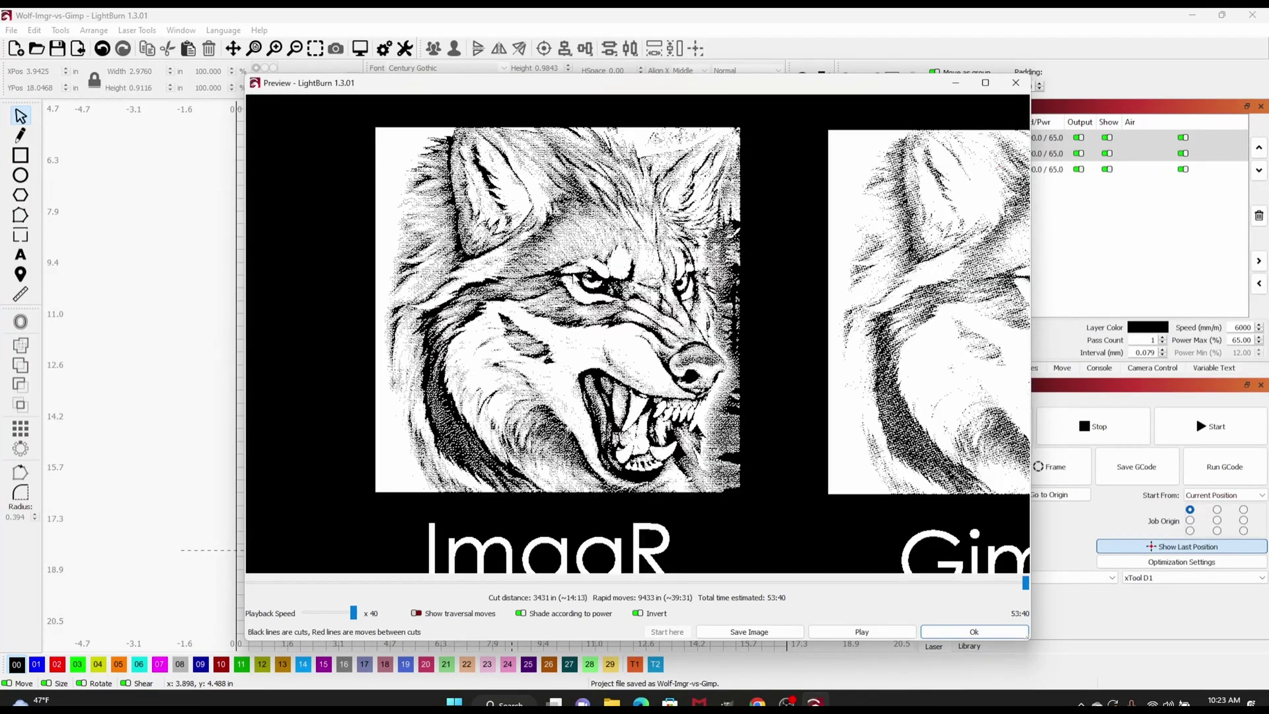
{"action": "scroll", "coordinate": [658, 281], "scroll_direction": "down", "scroll_amount": 2}
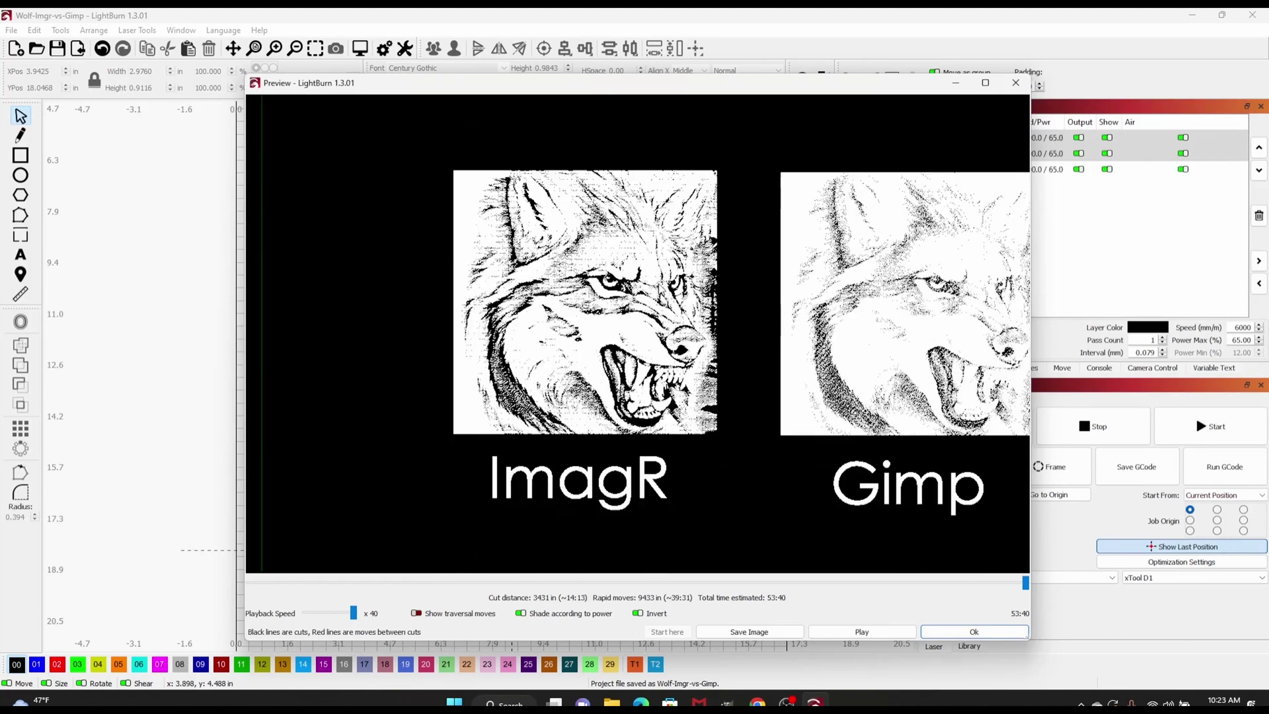